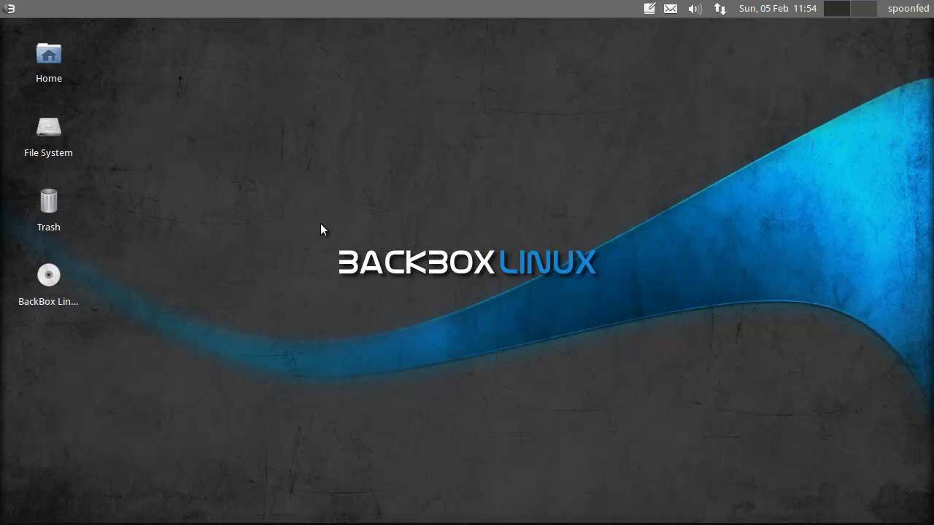
# Step: Bring up the BackBox main menu with its Auditing categories listed
pyautogui.moveTo(312, 234); pyautogui.dragTo(620, 323)
# Step: Launch Firefox Web Browser from the Internet menu and maximize its window
pyautogui.hotkey('alt', 'F1')
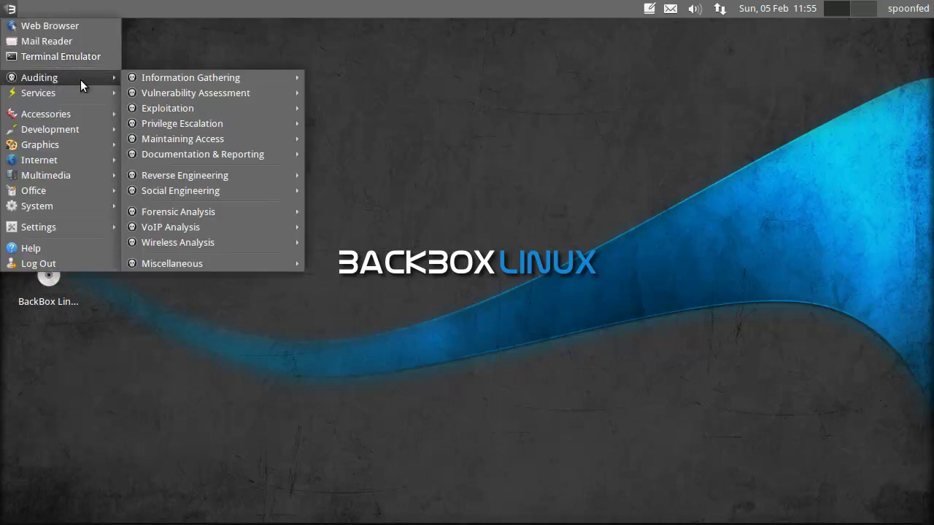
pyautogui.moveTo(91, 156)
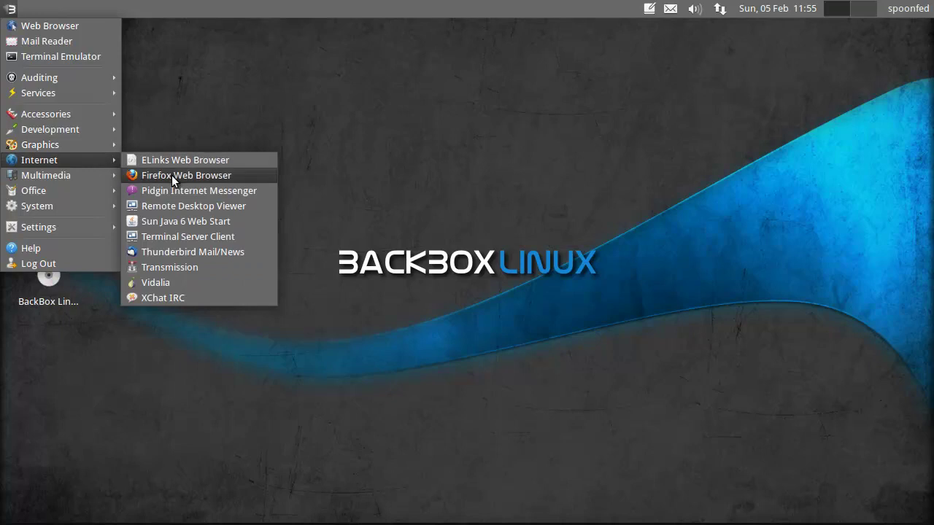
pyautogui.click(171, 175)
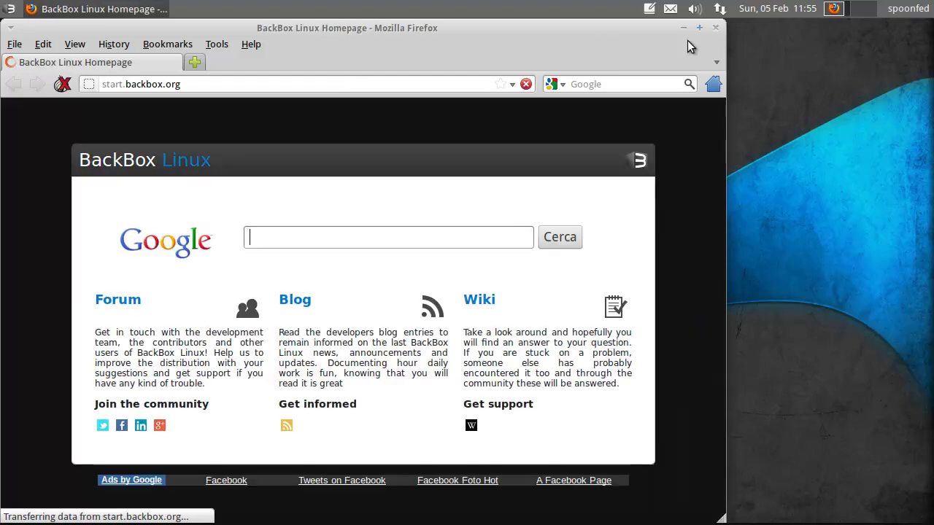
pyautogui.click(699, 27)
# Step: Load hackthissite.org in the address bar
pyautogui.click(320, 81)
pyautogui.hotkey('ctrl', 'a')
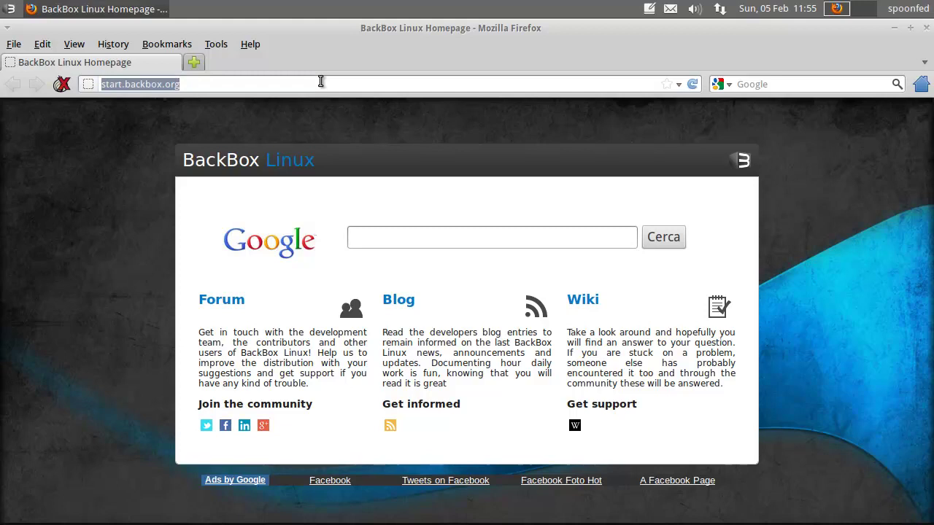
pyautogui.write('hackthissite.org')
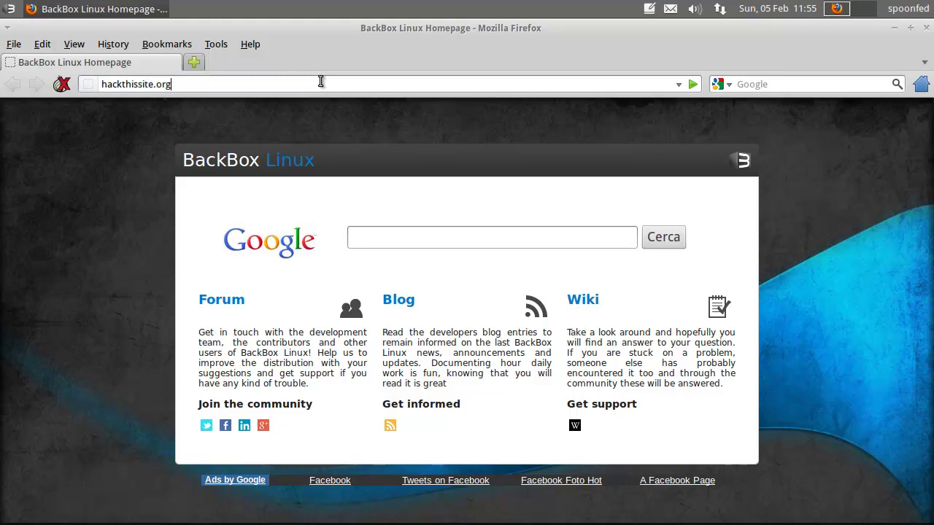
pyautogui.press('Return')
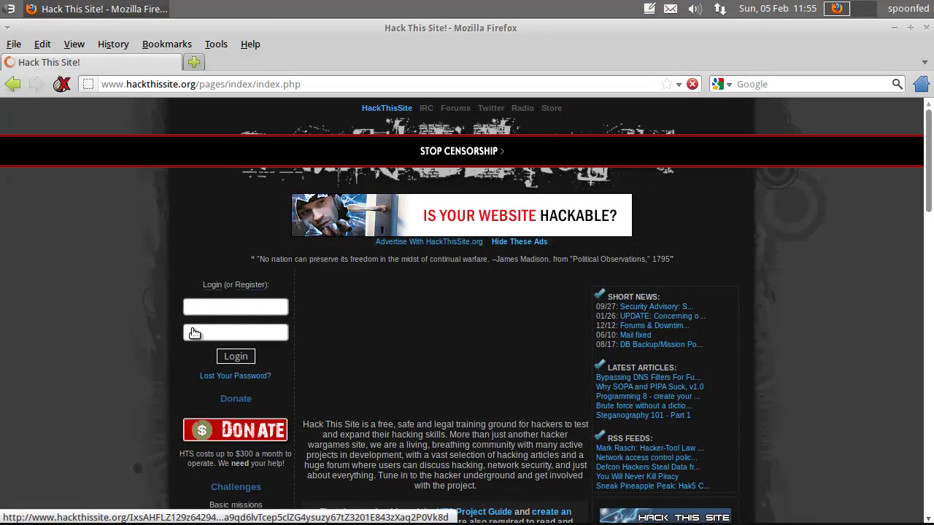
# Step: Submit the login form with the account username and password
pyautogui.click(217, 306)
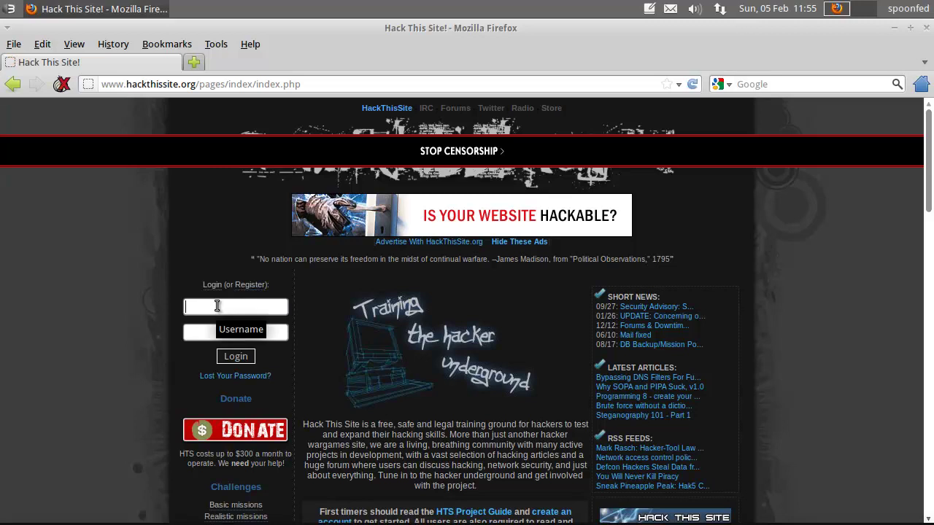
pyautogui.write('5p00nf3d')
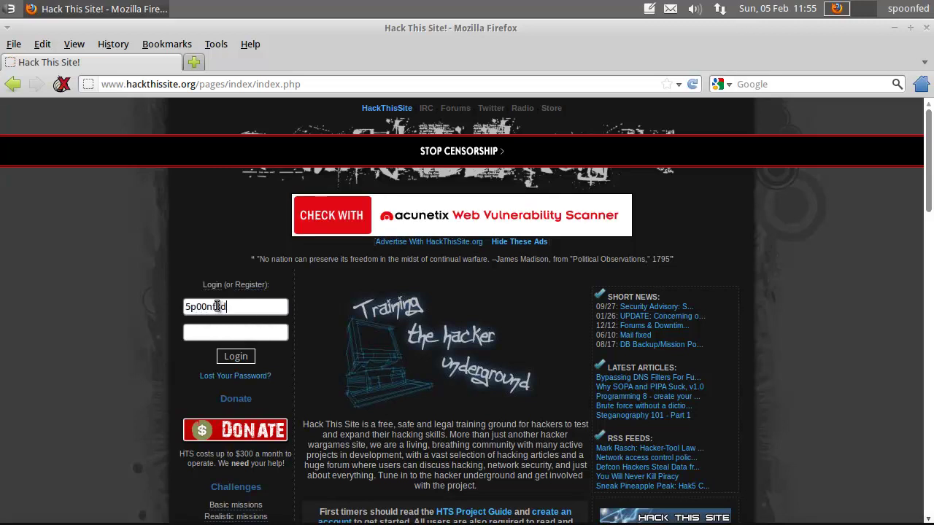
pyautogui.press('Tab')
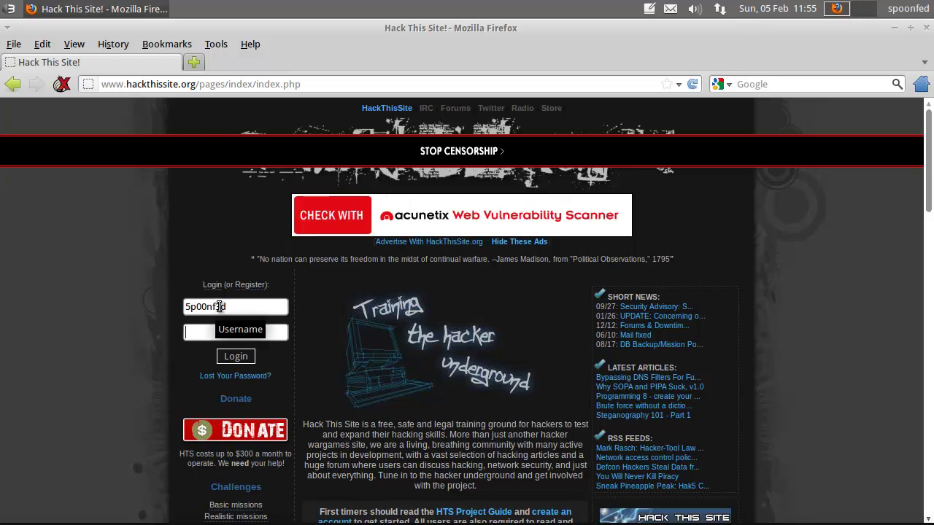
pyautogui.write('********')
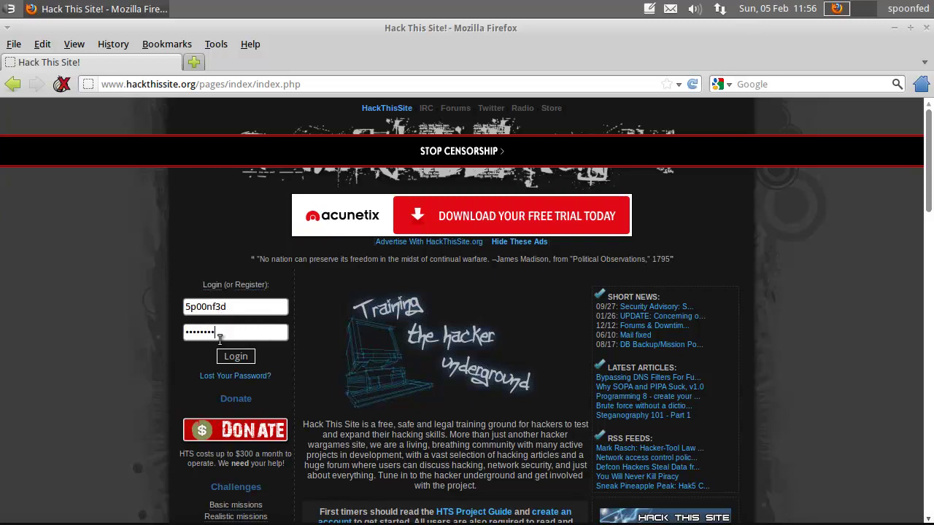
pyautogui.press('Return')
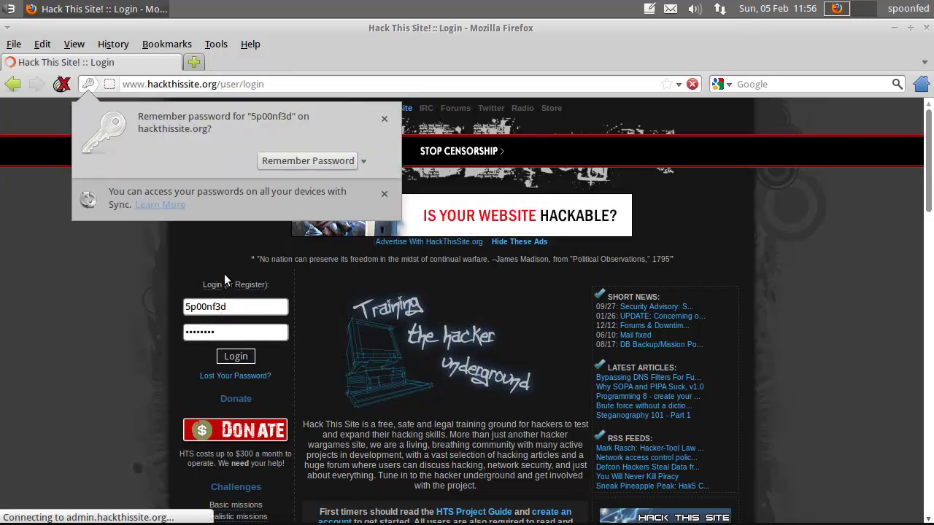
# Step: After the 'Invalid Password' rejection, re-enter username, password and image validation code, then log in
pyautogui.click(384, 120)
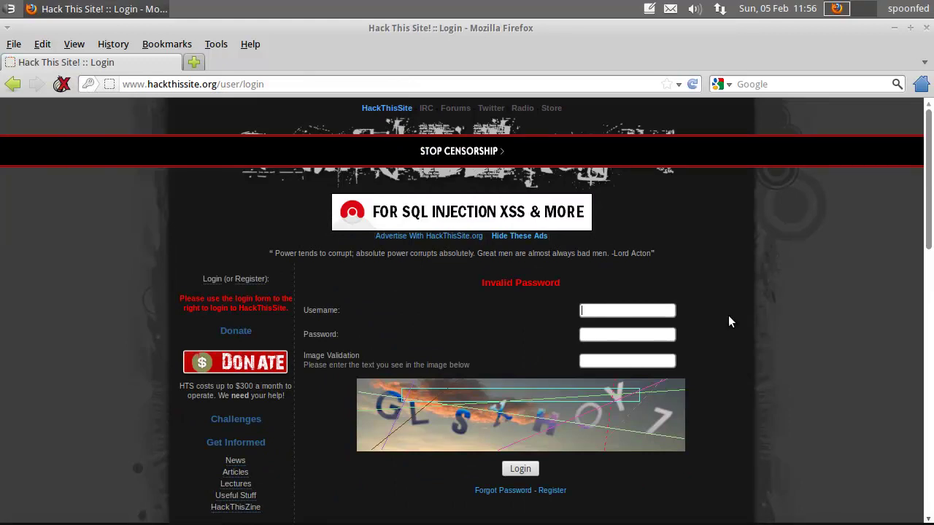
pyautogui.write('5p00n')
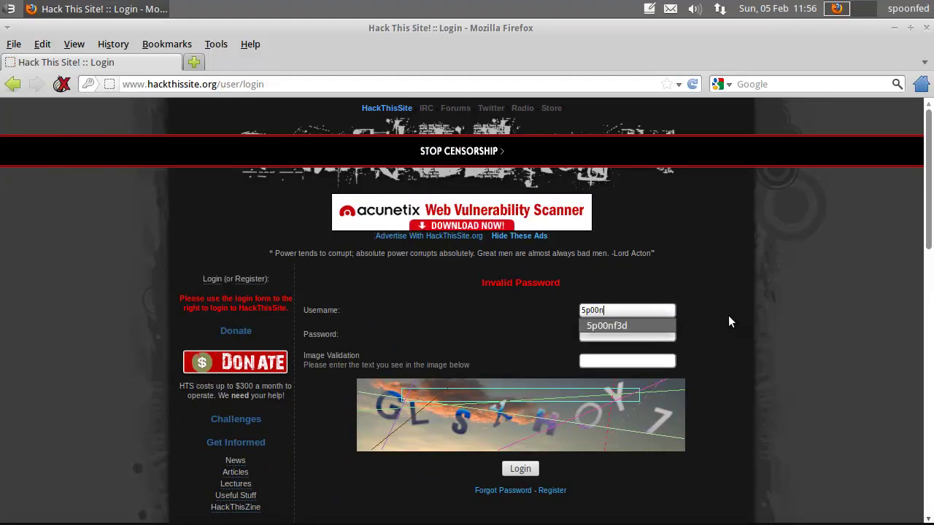
pyautogui.press('Return')
pyautogui.press('Tab')
pyautogui.write('***')
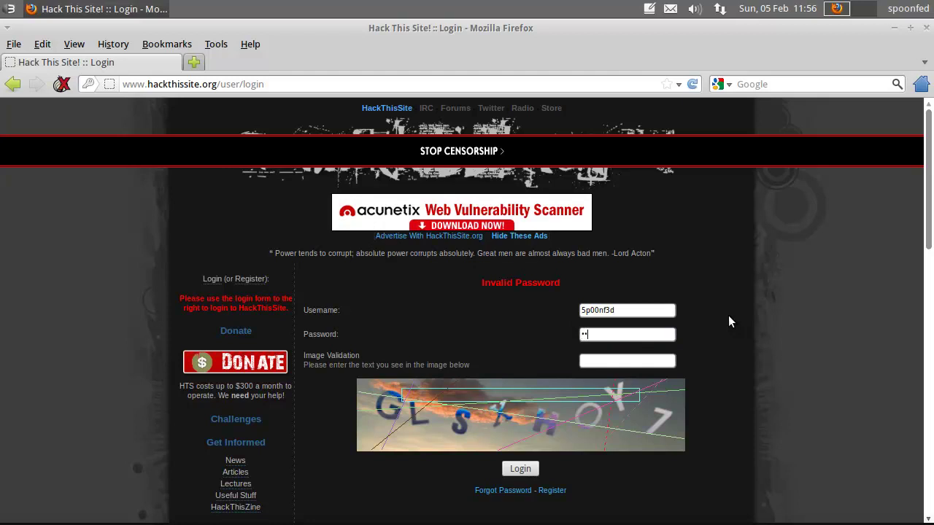
pyautogui.write('*****')
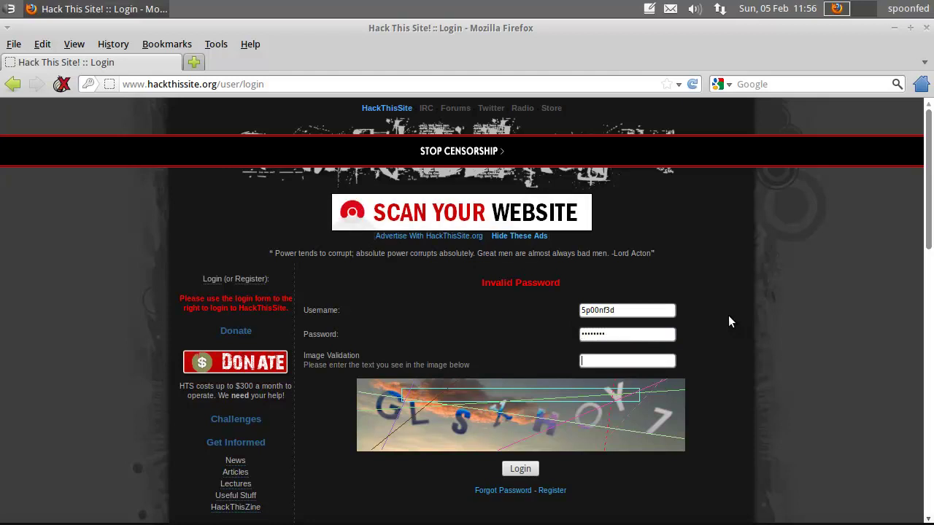
pyautogui.write('GLS')
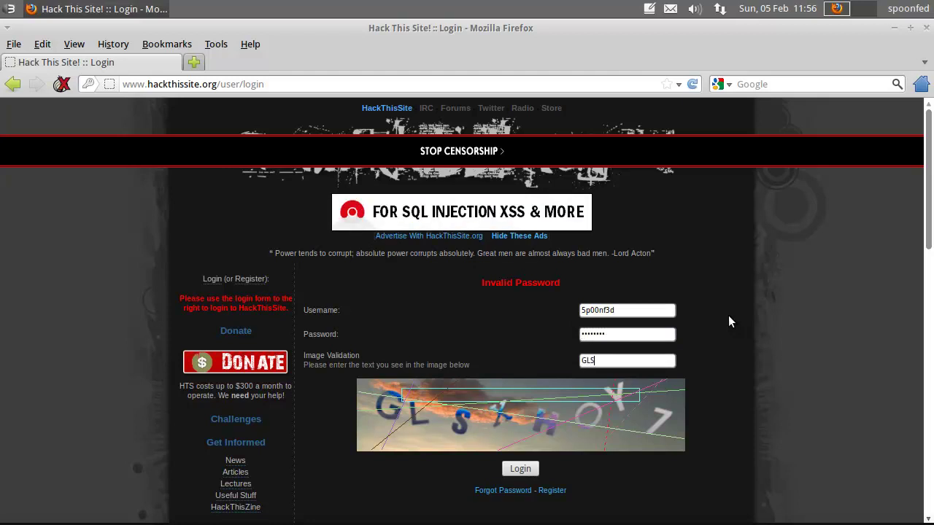
pyautogui.write('XH')
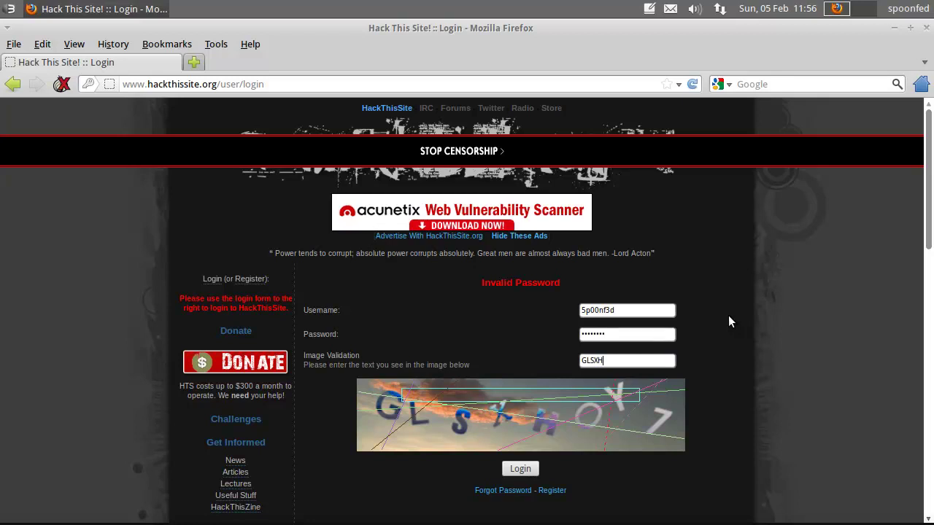
pyautogui.write('OY7')
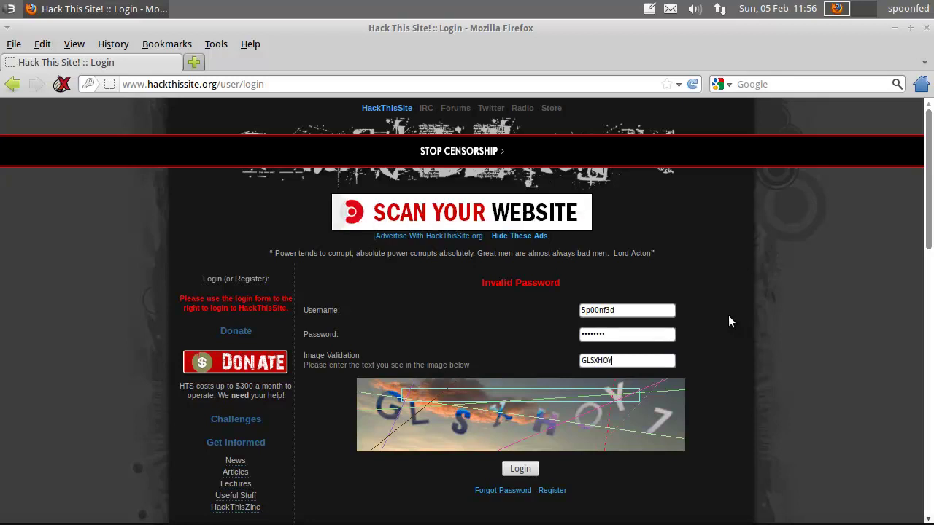
pyautogui.click(526, 469)
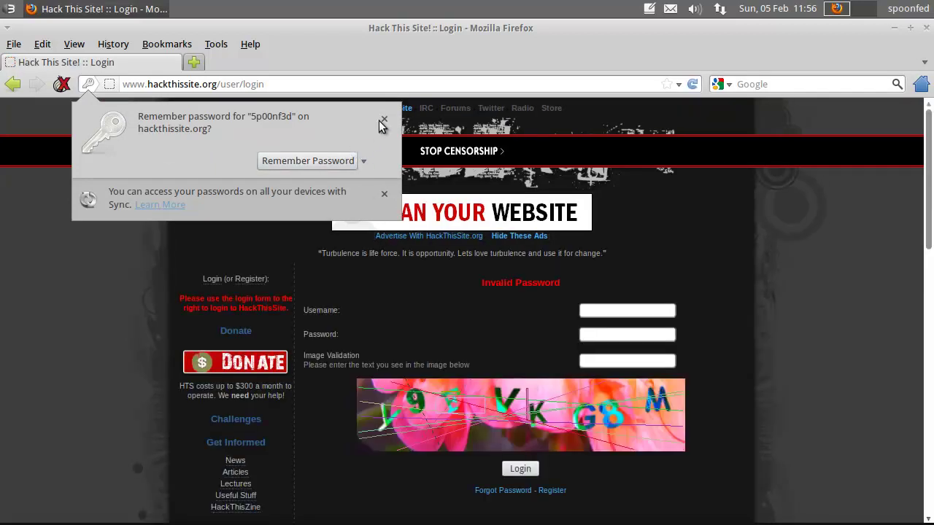
pyautogui.click(383, 121)
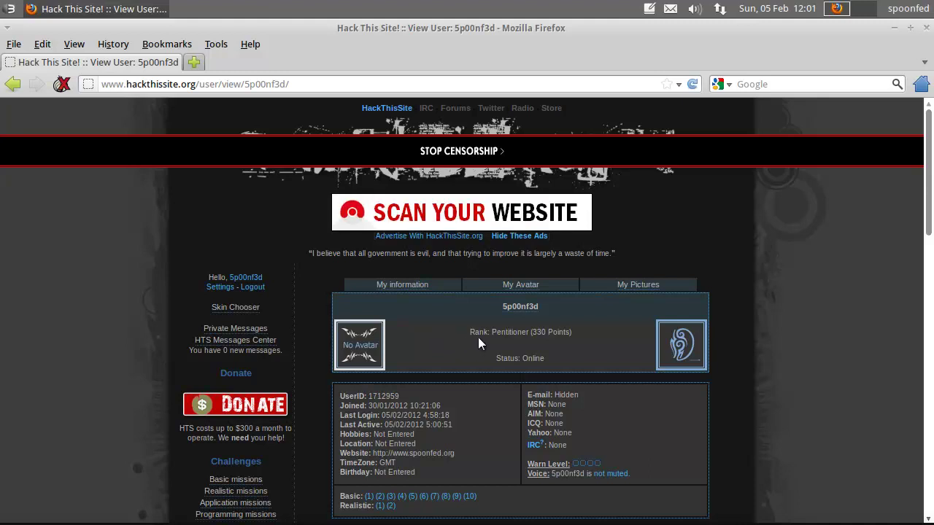
pyautogui.scroll(-4, 485, 339)
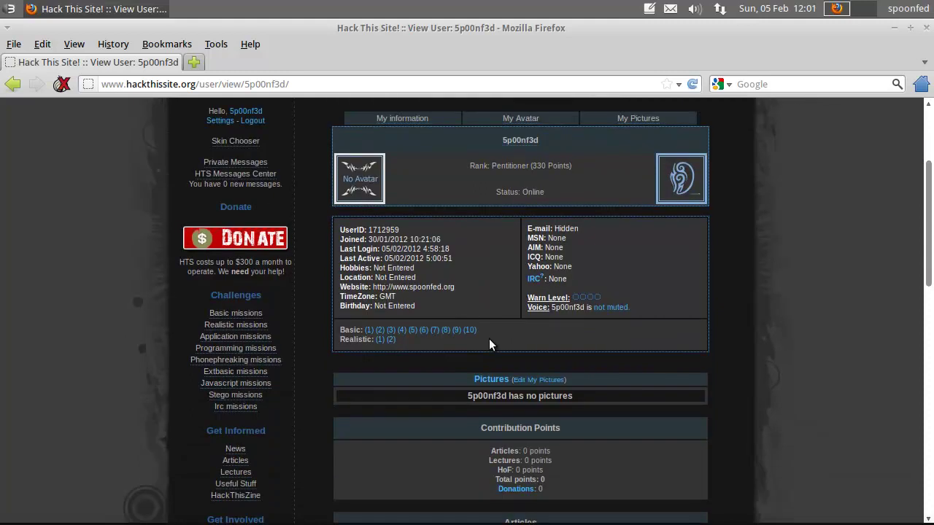
pyautogui.scroll(-6, 489, 337)
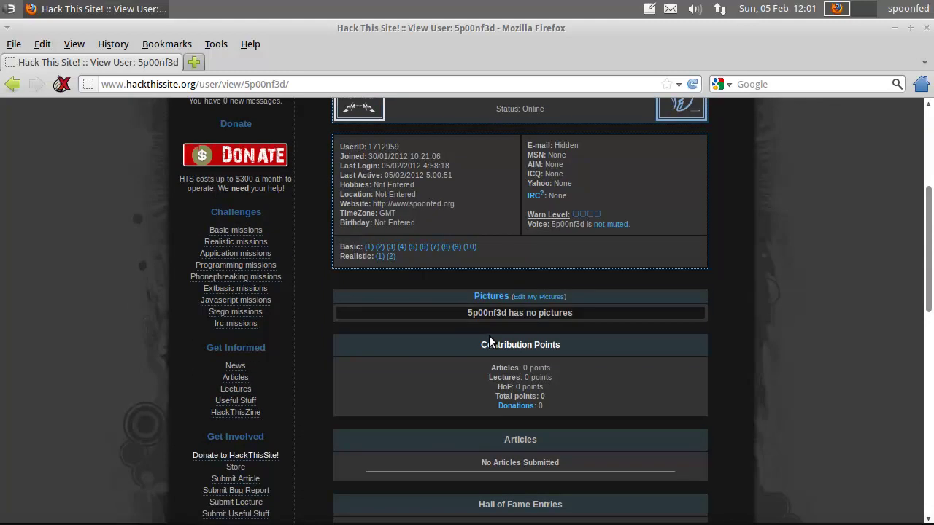
pyautogui.scroll(-2, 435, 335)
pyautogui.scroll(7, 435, 334)
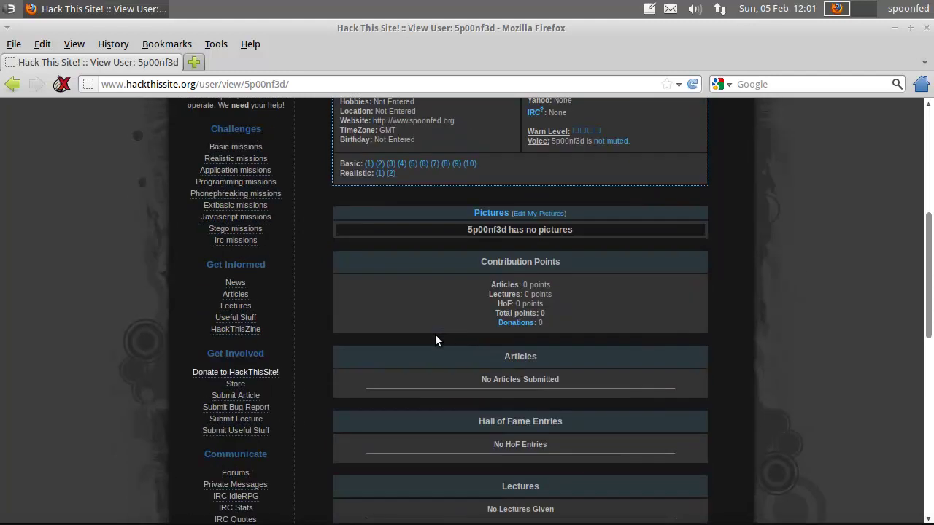
# Step: Take the Peace Poetry: HACKED challenge from the Realistic missions list
pyautogui.click(212, 283)
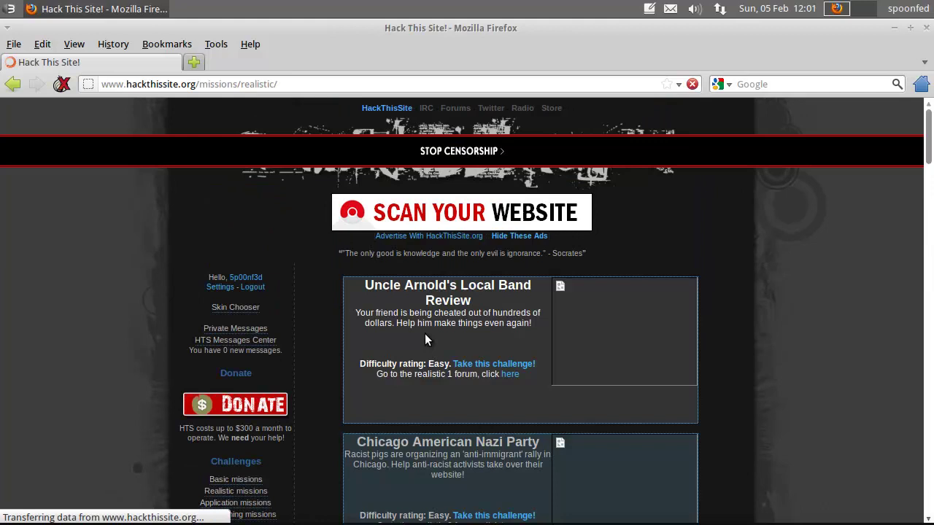
pyautogui.scroll(-8, 424, 334)
pyautogui.moveTo(389, 271); pyautogui.dragTo(547, 276)
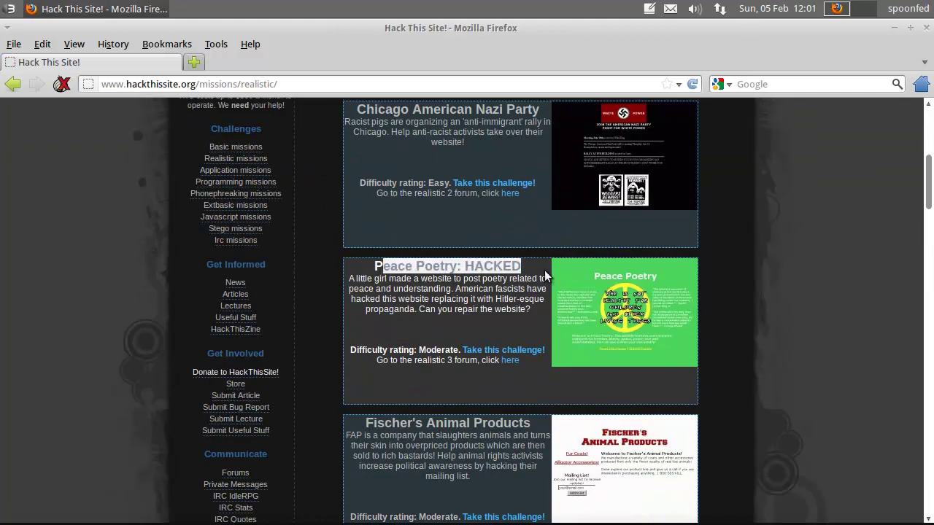
pyautogui.click(481, 291)
pyautogui.click(496, 352)
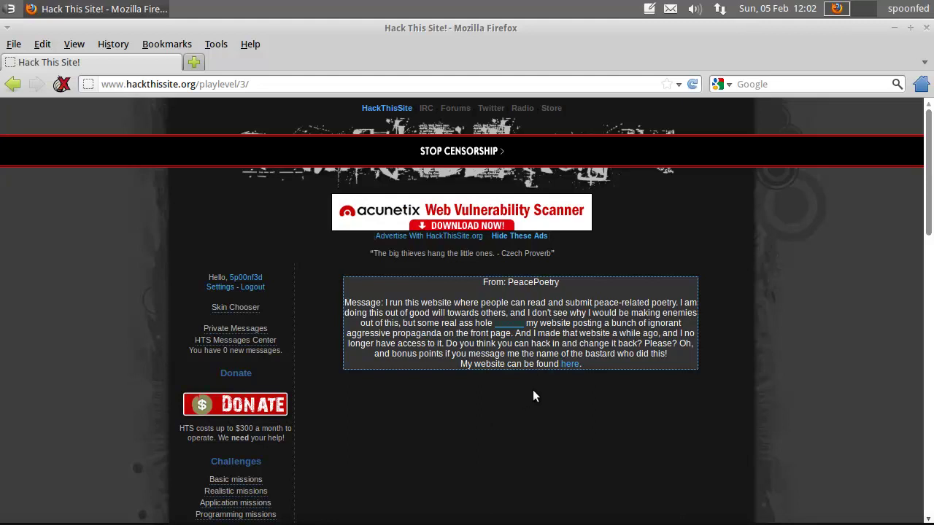
# Step: Open the defaced Peace Poetry site and scroll to the Insane Krypt Skiddies credit line
pyautogui.click(569, 364)
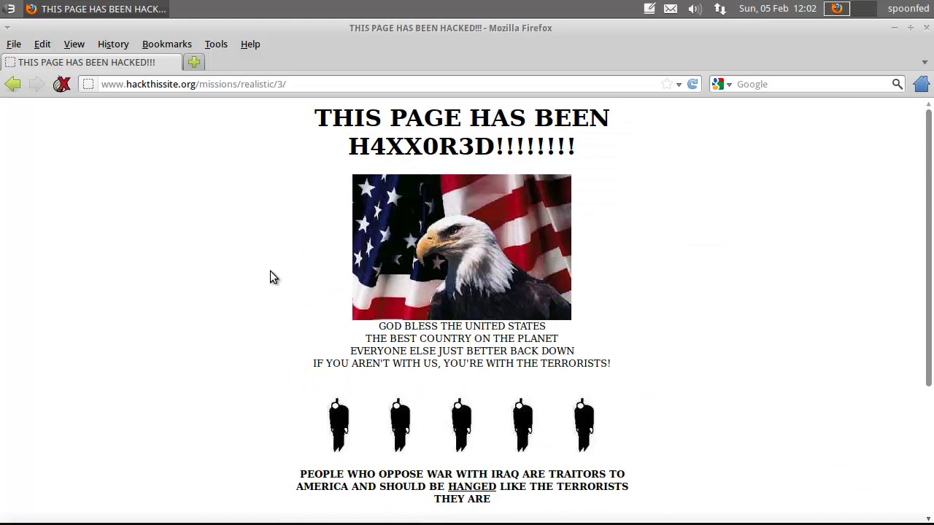
pyautogui.scroll(-5, 252, 276)
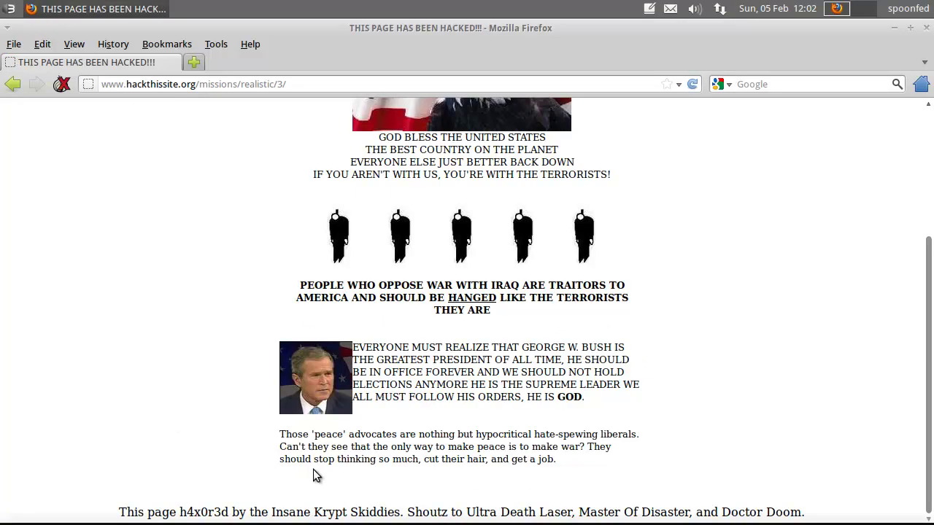
pyautogui.moveTo(807, 513); pyautogui.dragTo(121, 465)
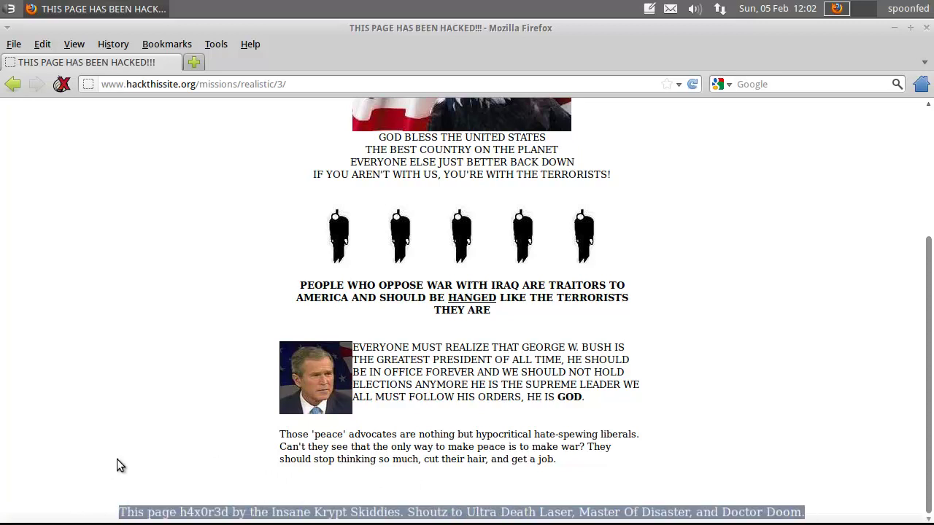
pyautogui.click(120, 466)
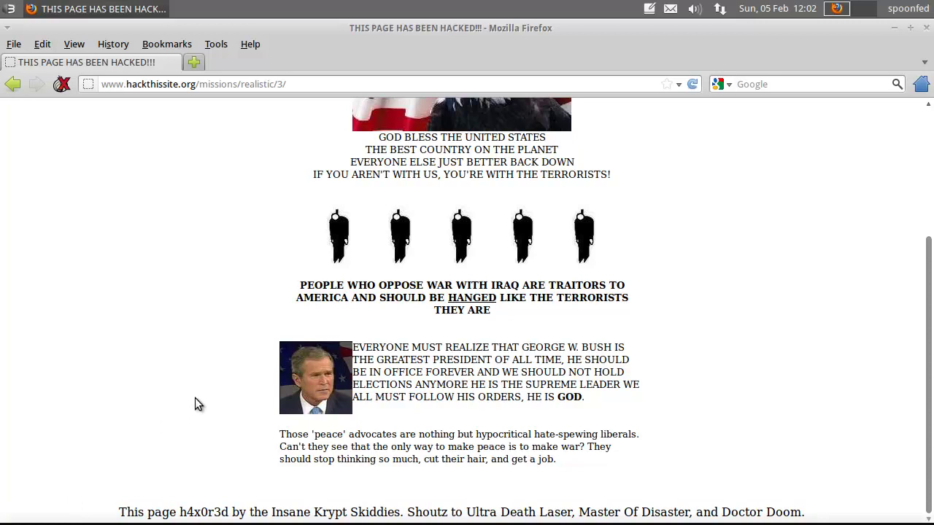
# Step: View the hacked page's source maximized with Wrap Long Lines enabled
pyautogui.hotkey('ctrl', 'u')
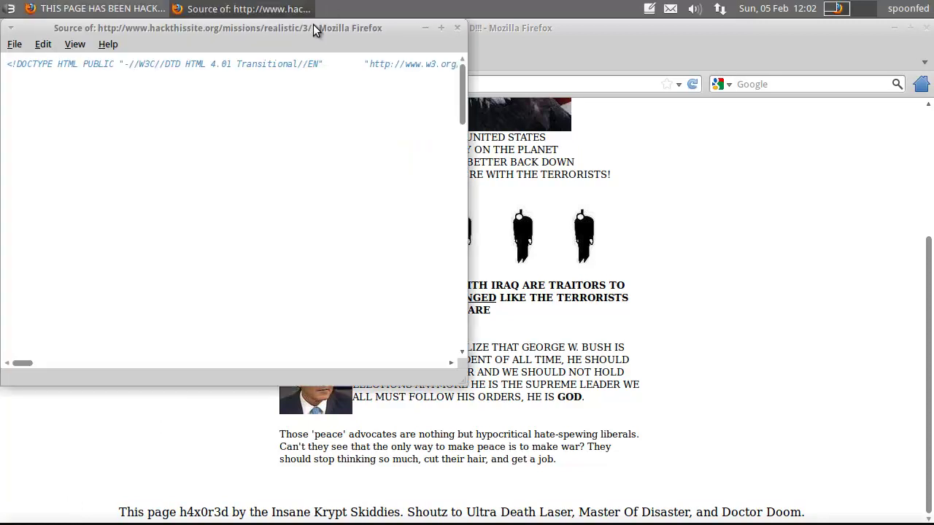
pyautogui.doubleClick(313, 28)
pyautogui.click(86, 43)
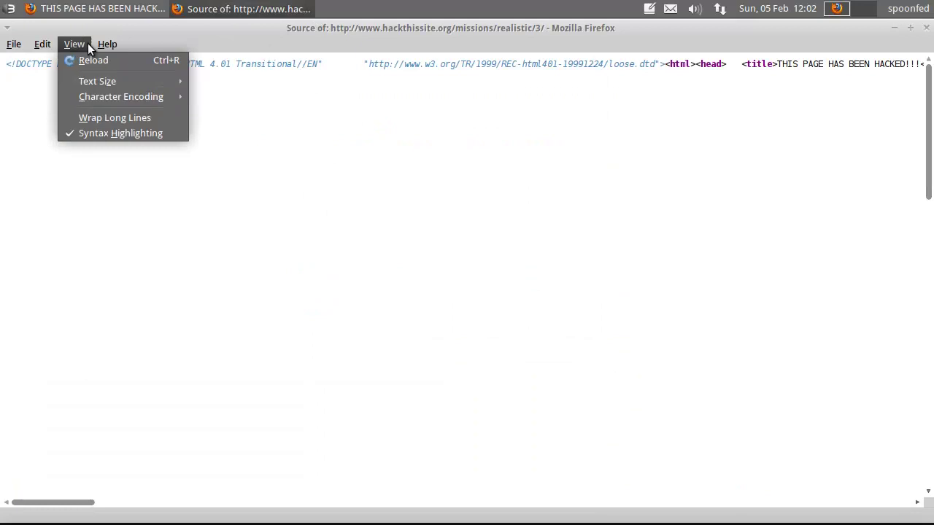
pyautogui.click(90, 117)
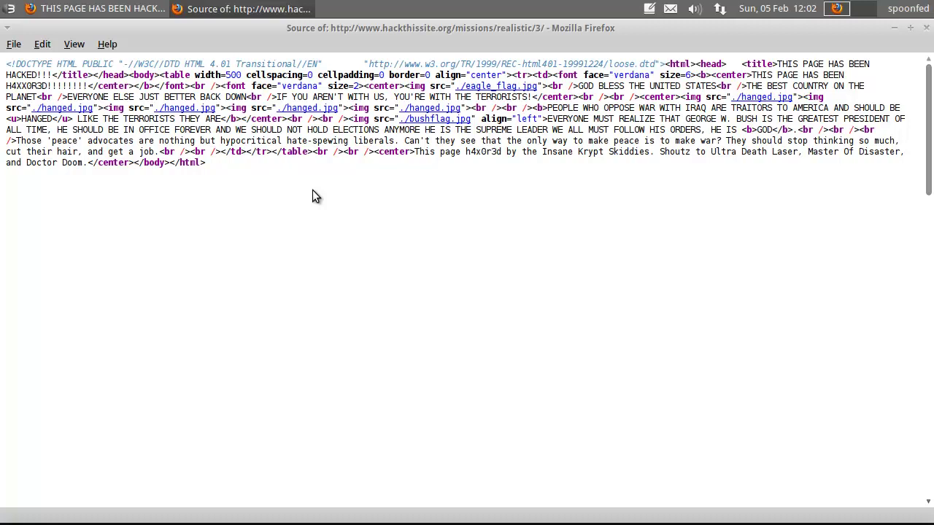
# Step: Find the hidden webmaster note and copy the file name oldindex.html
pyautogui.scroll(-10, 312, 191)
pyautogui.scroll(-2, 312, 197)
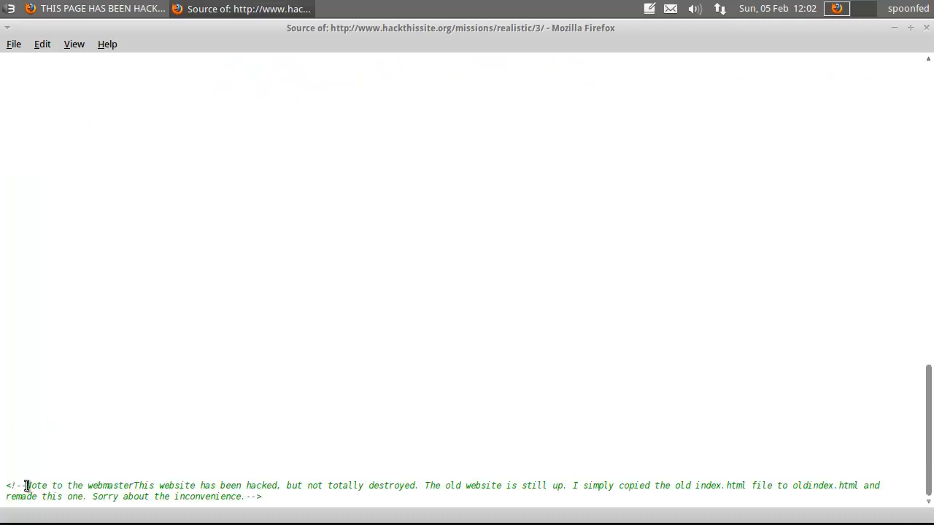
pyautogui.moveTo(326, 485); pyautogui.dragTo(428, 485)
pyautogui.moveTo(455, 485); pyautogui.dragTo(553, 485)
pyautogui.click(632, 466)
pyautogui.moveTo(673, 485); pyautogui.dragTo(858, 486)
pyautogui.click(749, 485)
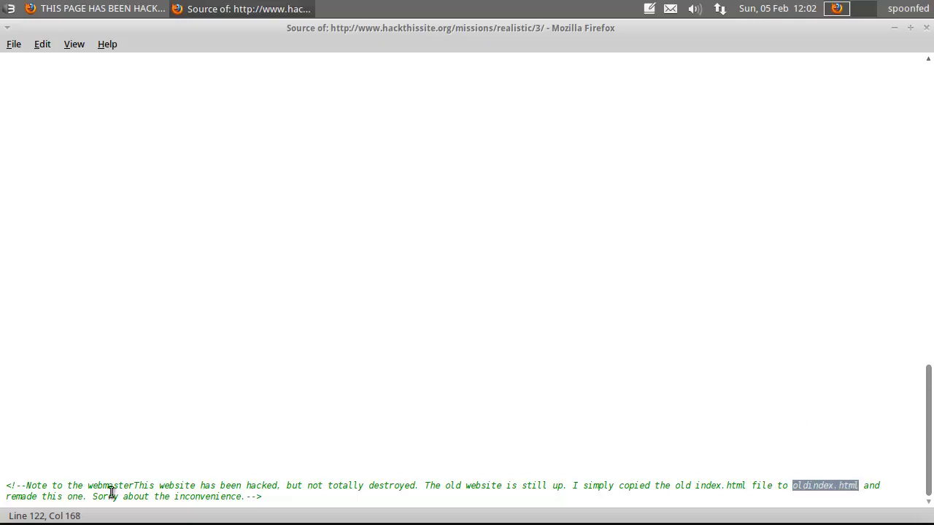
pyautogui.rightClick(829, 486)
pyautogui.click(861, 453)
# Step: Close the source window and load oldindex.html under the realistic/3/ address
pyautogui.click(927, 27)
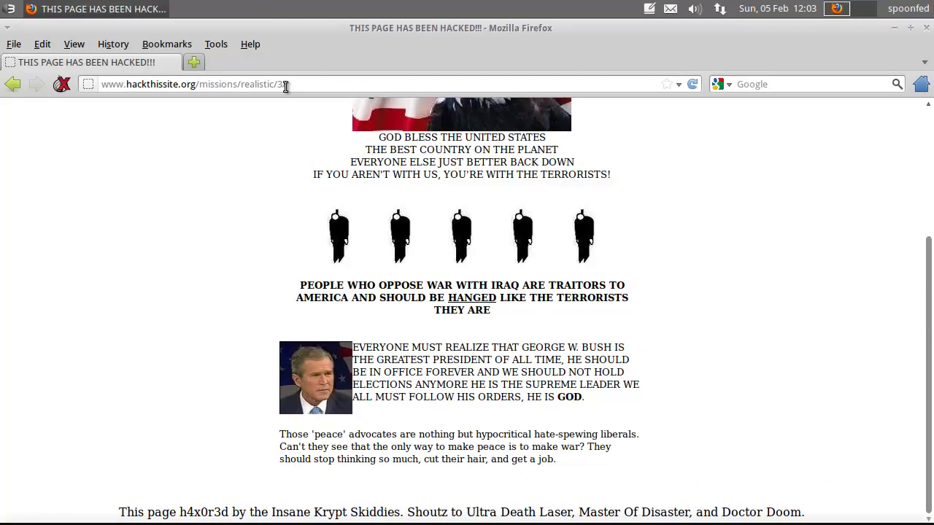
pyautogui.click(293, 84)
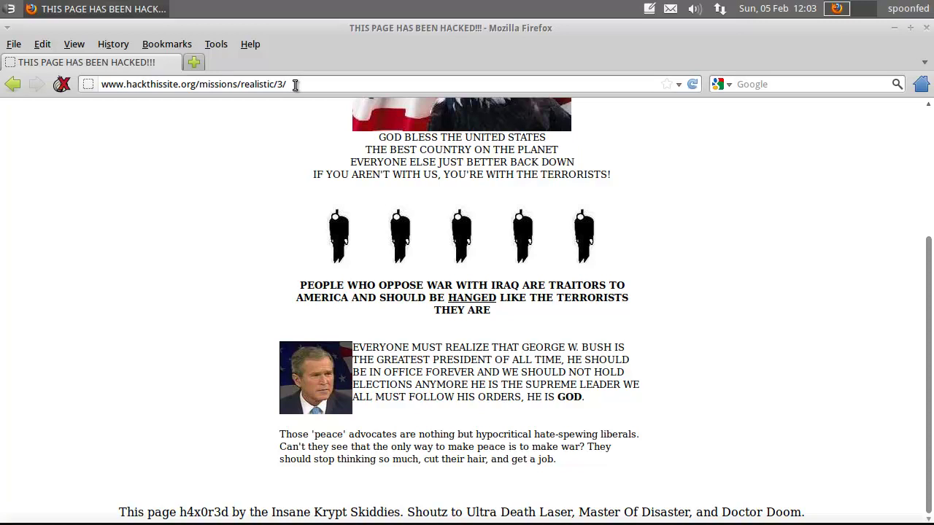
pyautogui.hotkey('ctrl', 'v')
pyautogui.press('Return')
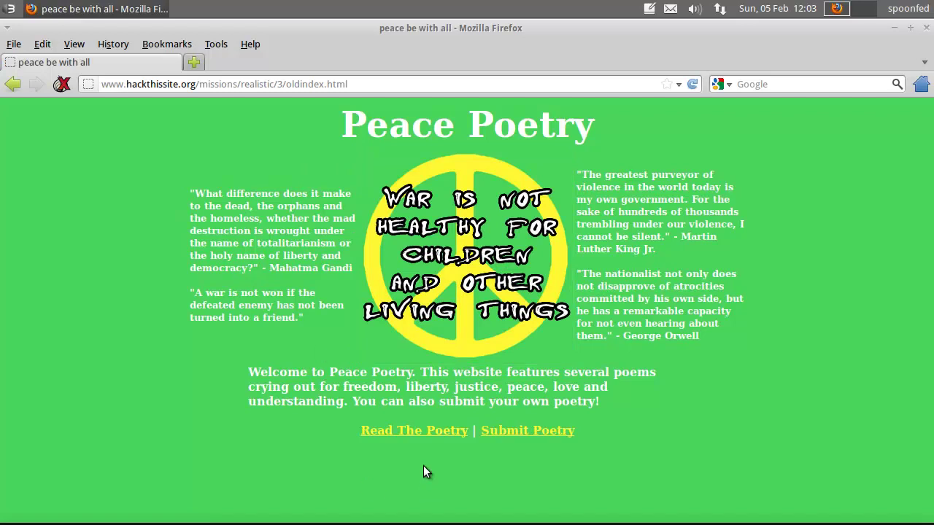
# Step: Open Read The Poetry and read the 'Hacker' poem
pyautogui.click(417, 433)
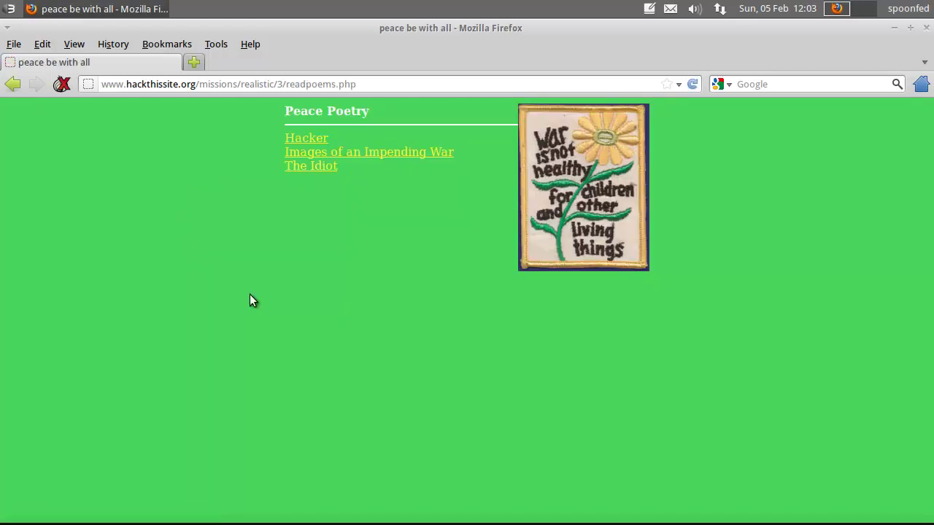
pyautogui.click(310, 141)
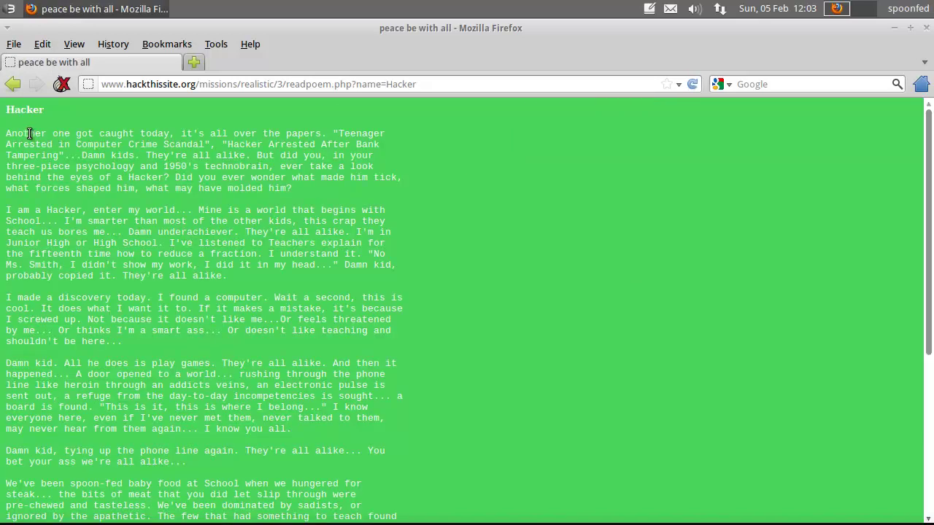
pyautogui.moveTo(32, 135); pyautogui.dragTo(18, 135)
pyautogui.moveTo(102, 133); pyautogui.dragTo(382, 162)
pyautogui.click(420, 174)
pyautogui.scroll(-7, 418, 197)
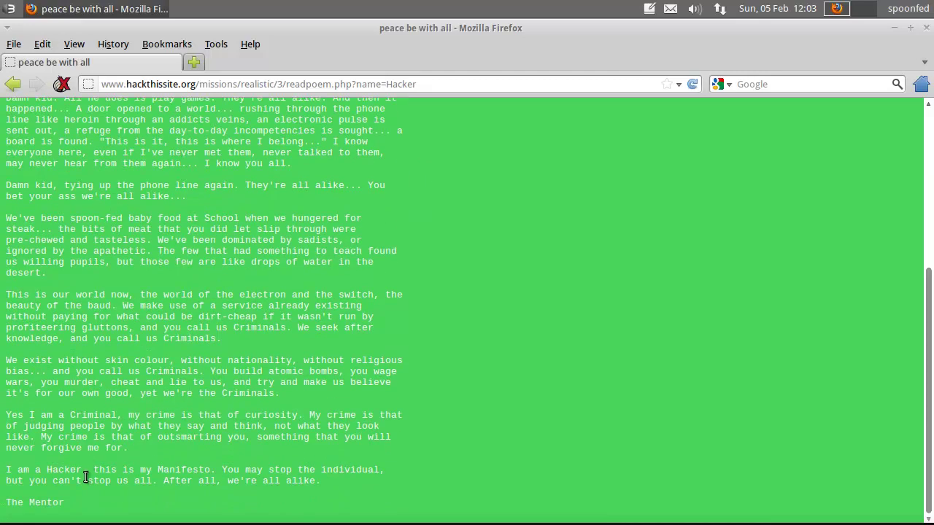
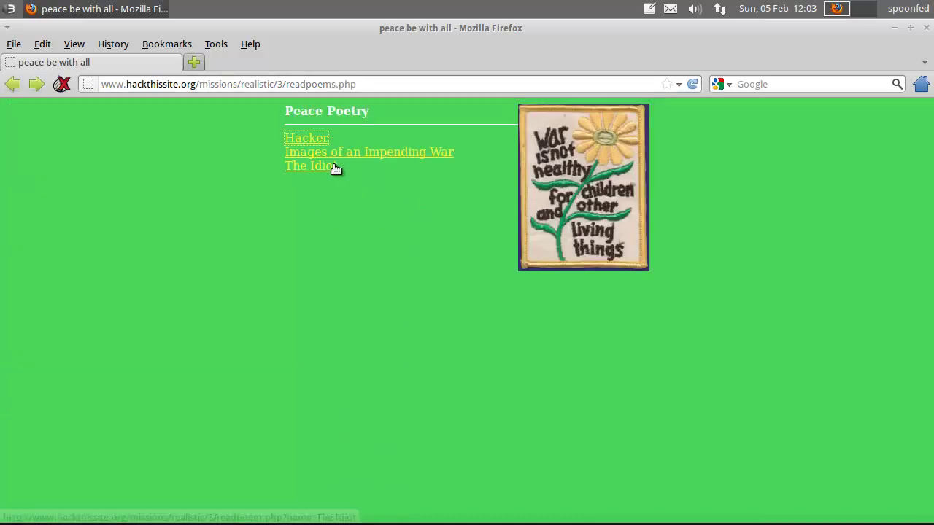
# Step: Open 'The Idiot' poem and read its opening lines
pyautogui.click(326, 166)
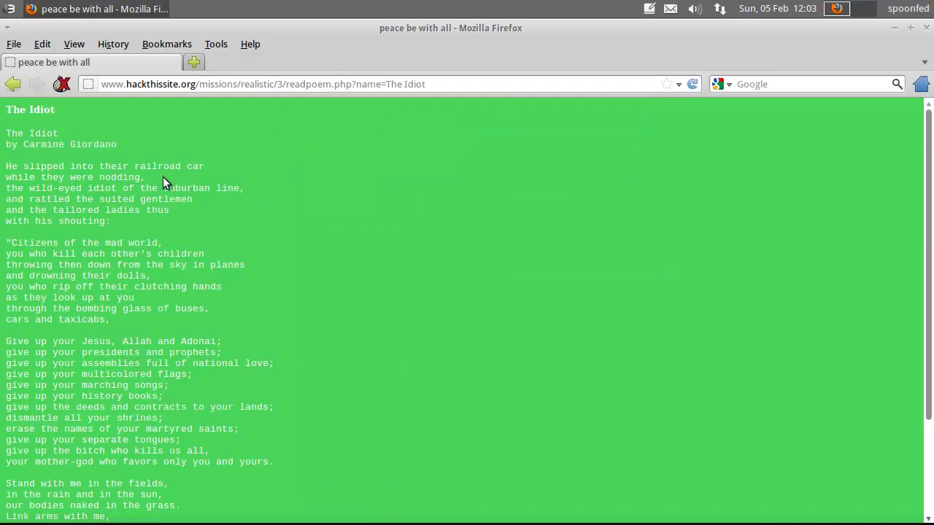
pyautogui.moveTo(26, 133); pyautogui.dragTo(297, 302)
pyautogui.click(297, 302)
# Step: Go back to the Peace Poetry home page and open the Submit Poetry form
pyautogui.click(12, 84)
pyautogui.click(12, 84)
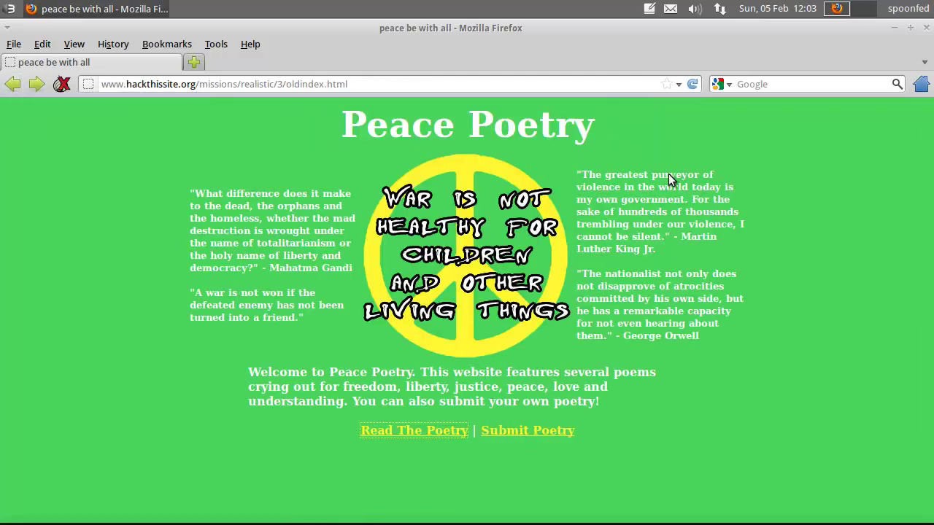
pyautogui.click(558, 431)
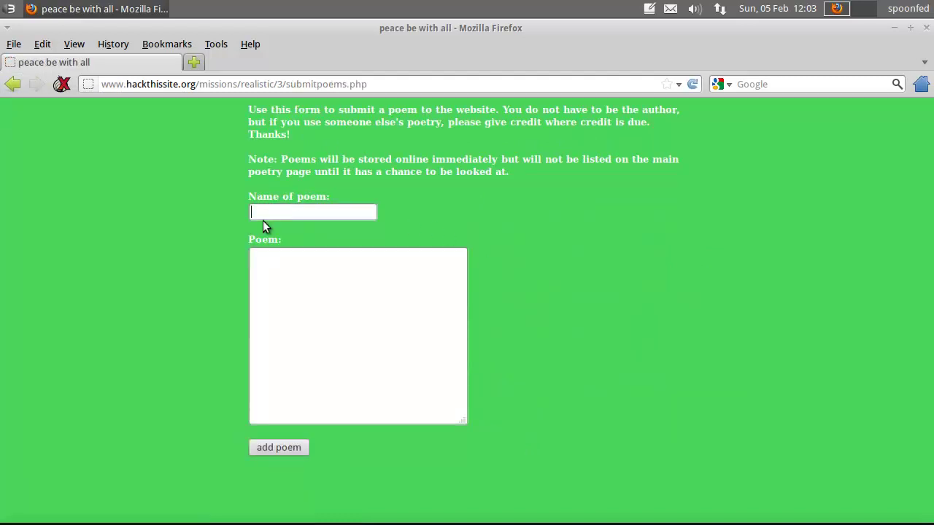
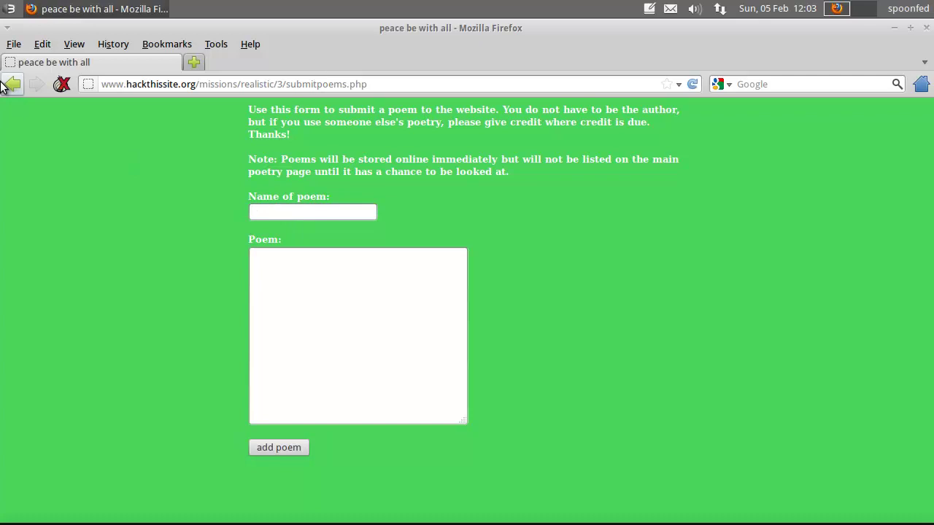
# Step: Return to the Peace Poetry home page and open the poem submission form
pyautogui.hotkey('shift', 'Tab')
pyautogui.press('Return')
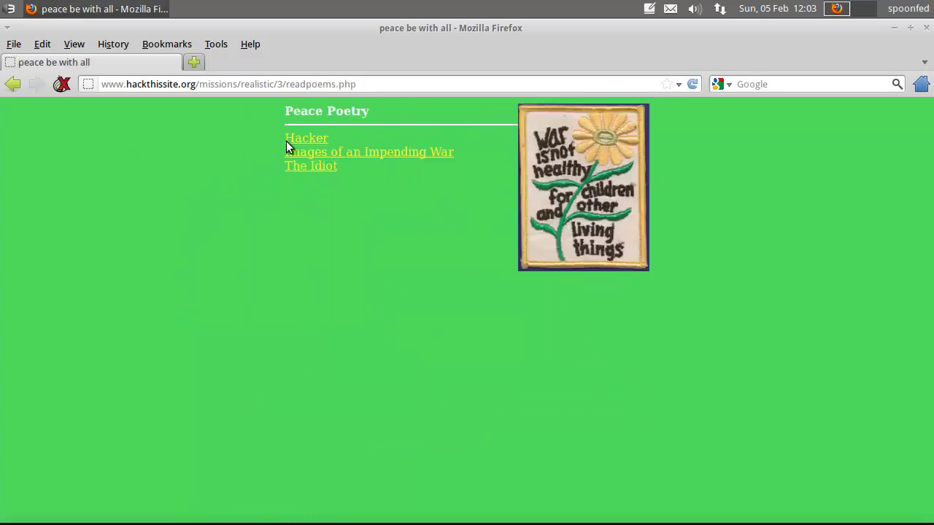
pyautogui.hotkey('alt', 'Left')
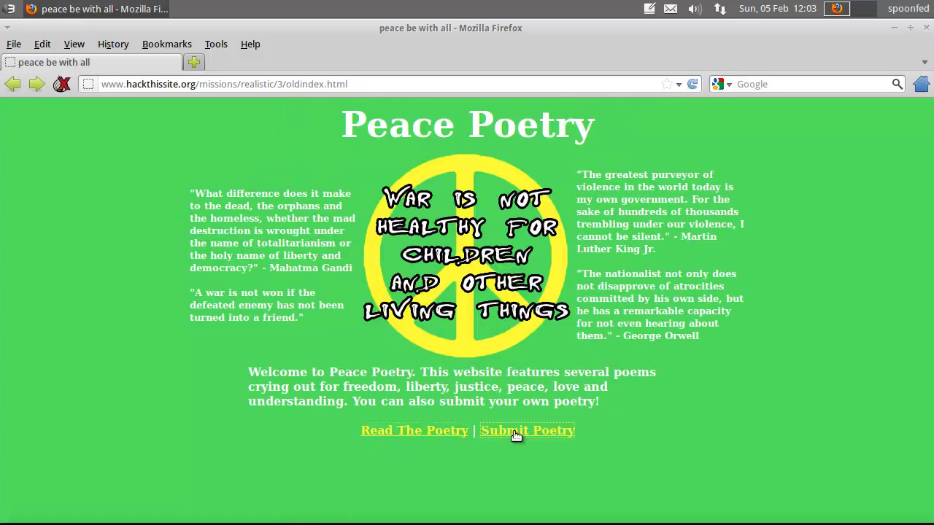
pyautogui.click(516, 436)
# Step: Duplicate the form's tab, then show the existing Hacker poem from Read The Poetry
pyautogui.click(375, 84)
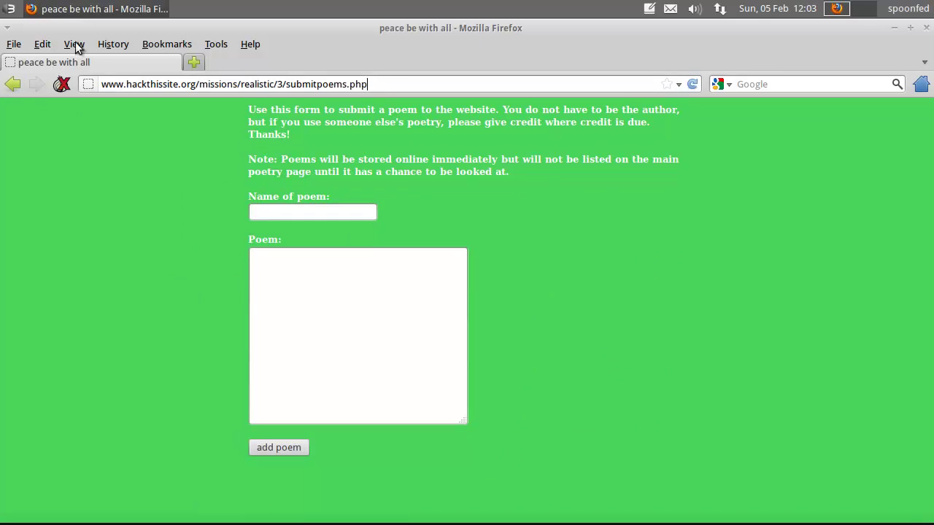
pyautogui.rightClick(89, 62)
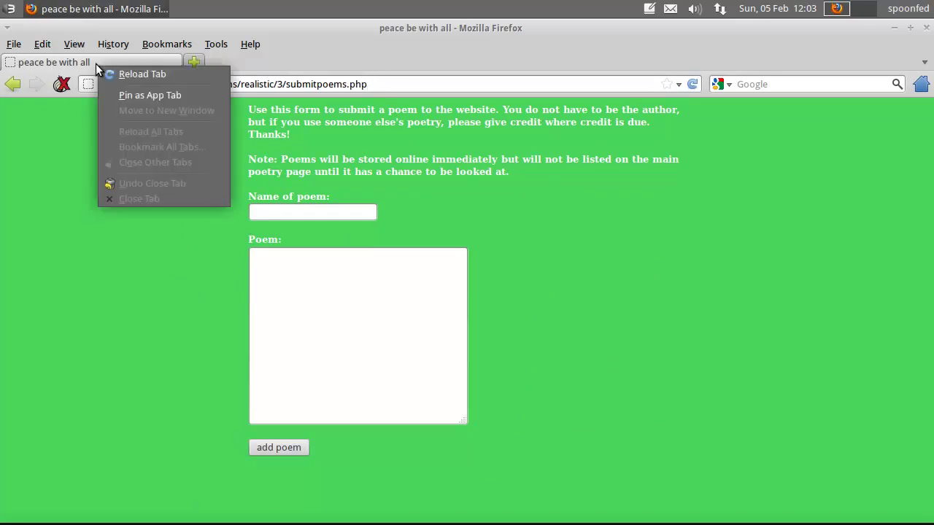
pyautogui.click(44, 118)
pyautogui.hotkey('ctrl', 'a')
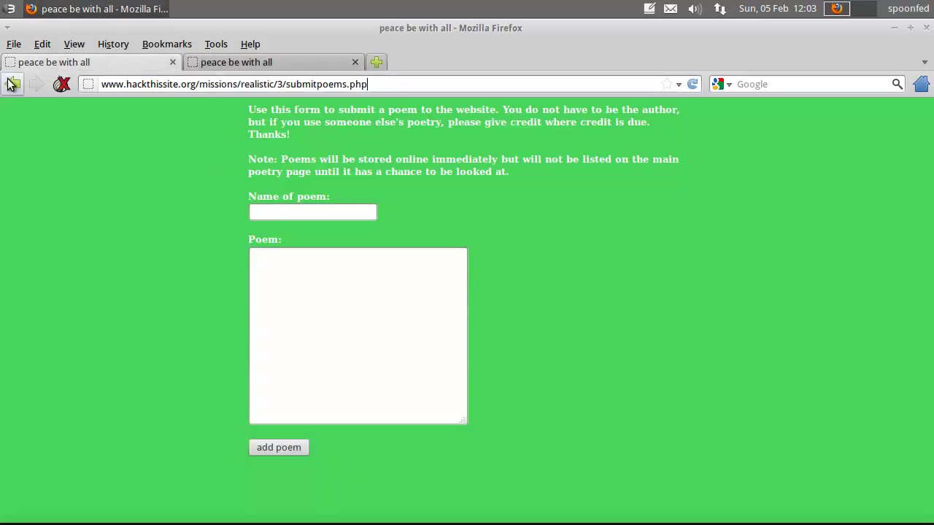
pyautogui.click(400, 432)
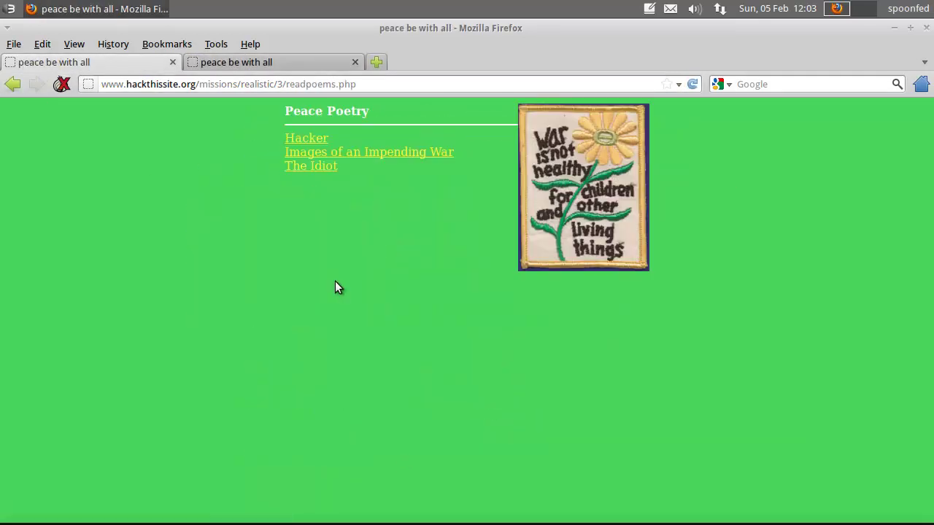
pyautogui.click(299, 142)
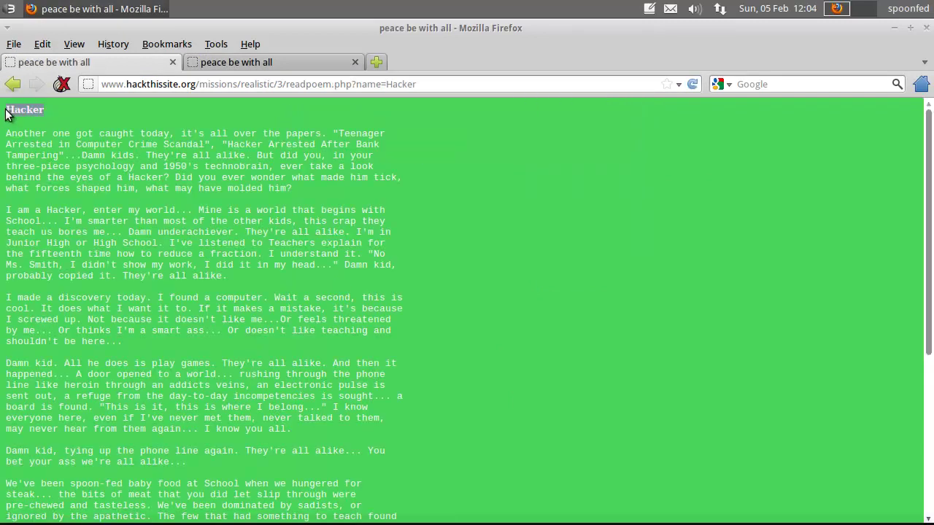
# Step: In the submission form tab, enter 'Hacker' as the Name of poem
pyautogui.click(303, 64)
pyautogui.click(284, 213)
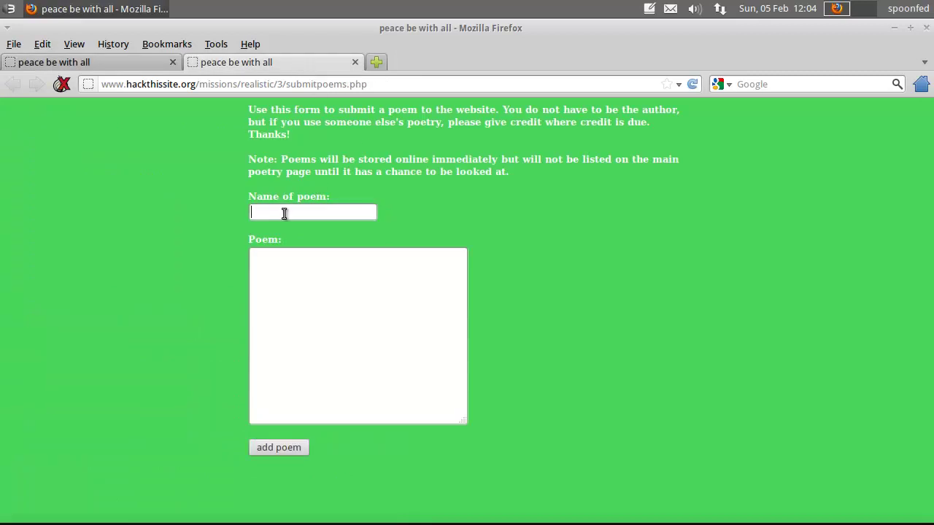
pyautogui.write('Hacker')
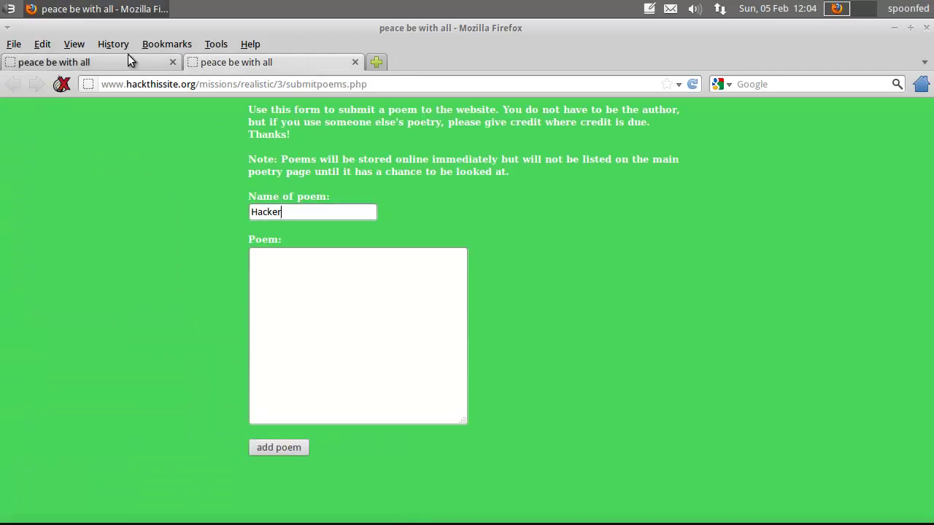
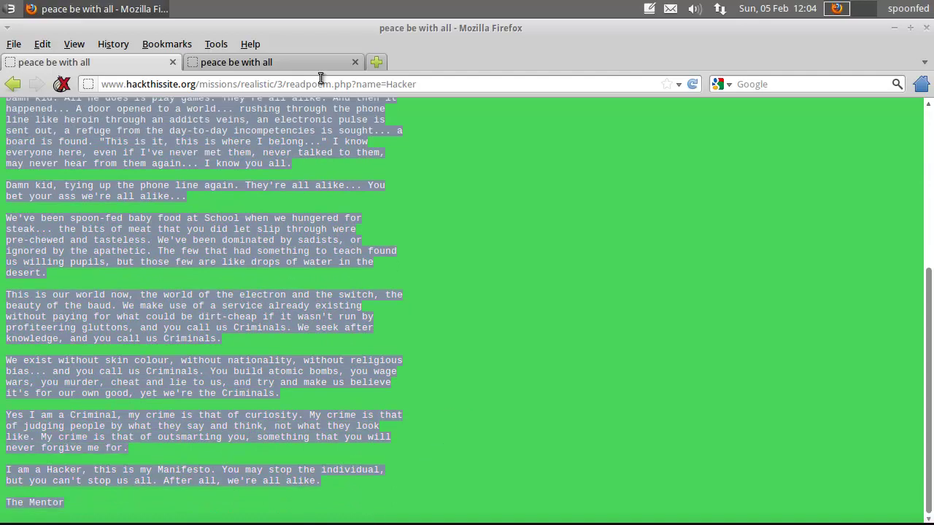
# Step: Paste the copied Hacker poem into the Poem textarea of the submission form and select all of it
pyautogui.click(321, 63)
pyautogui.click(353, 311)
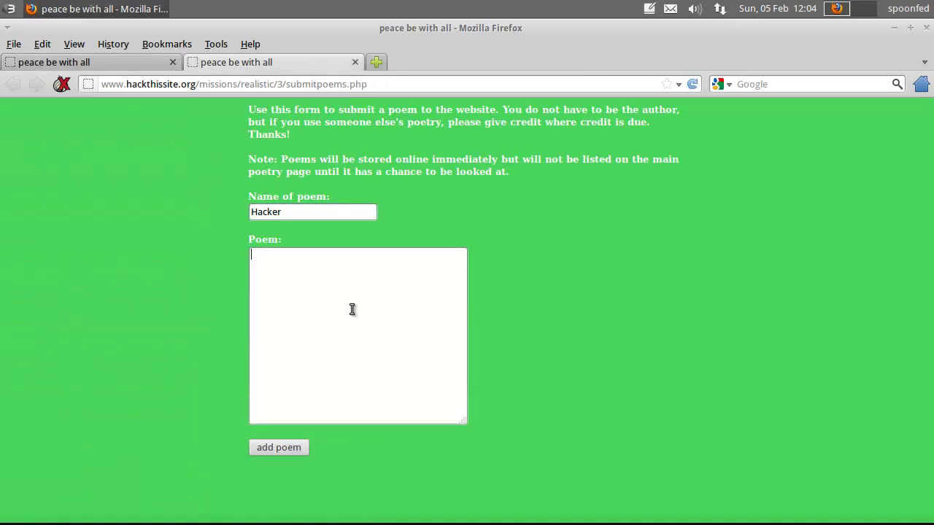
pyautogui.click(110, 62)
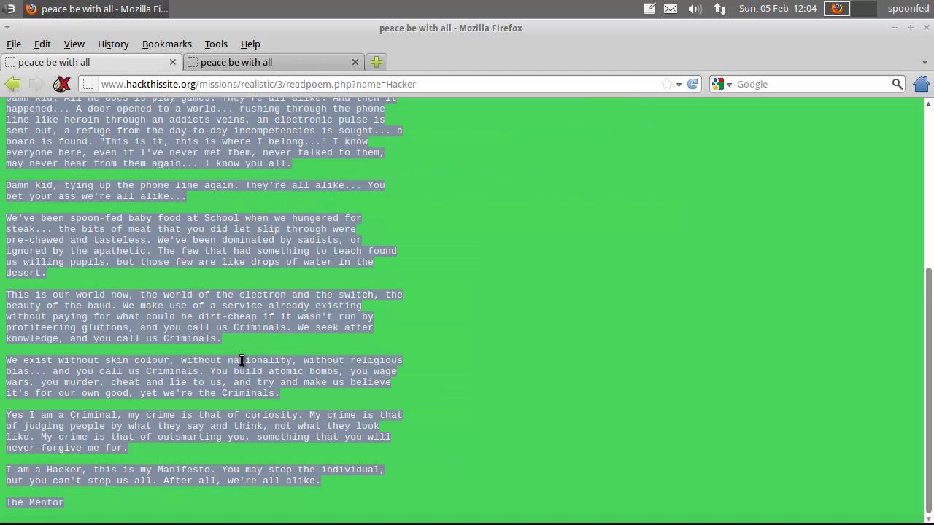
pyautogui.click(273, 63)
pyautogui.hotkey('ctrl', 'v')
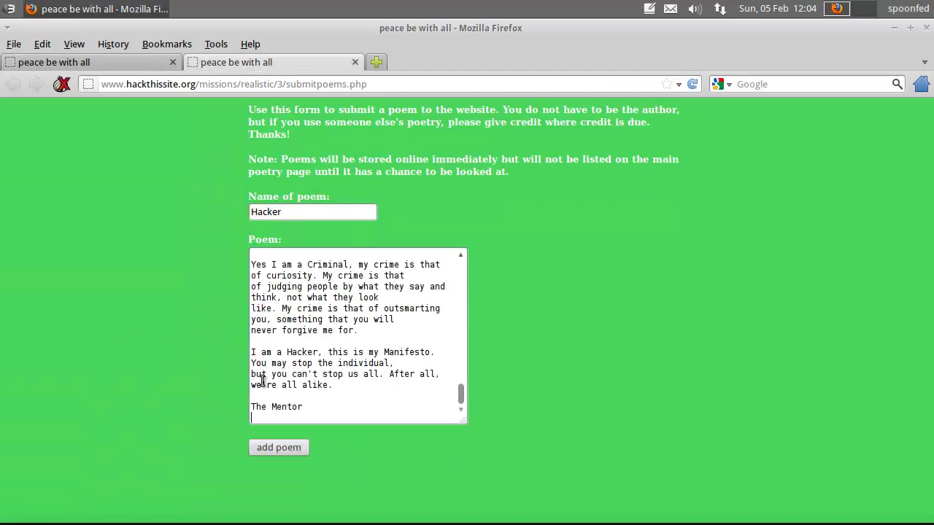
pyautogui.moveTo(462, 394); pyautogui.dragTo(455, 252)
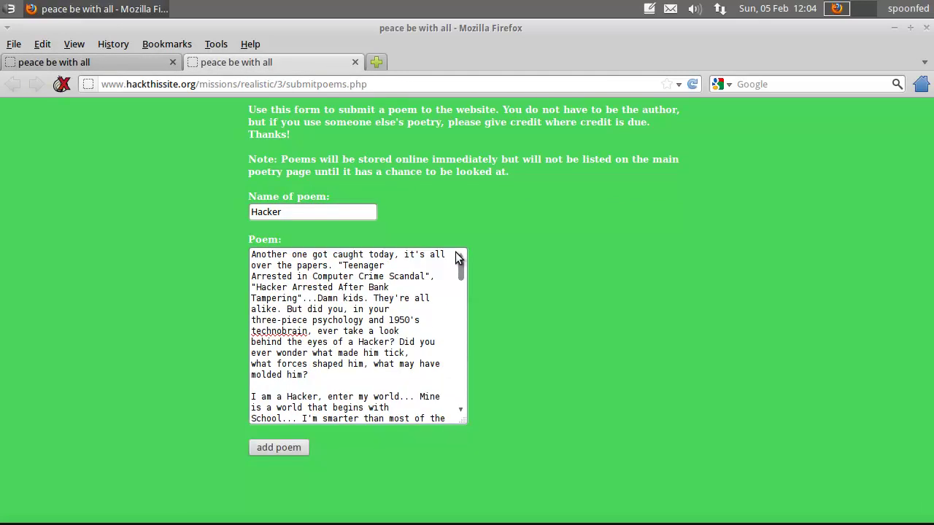
pyautogui.moveTo(256, 254); pyautogui.dragTo(421, 450)
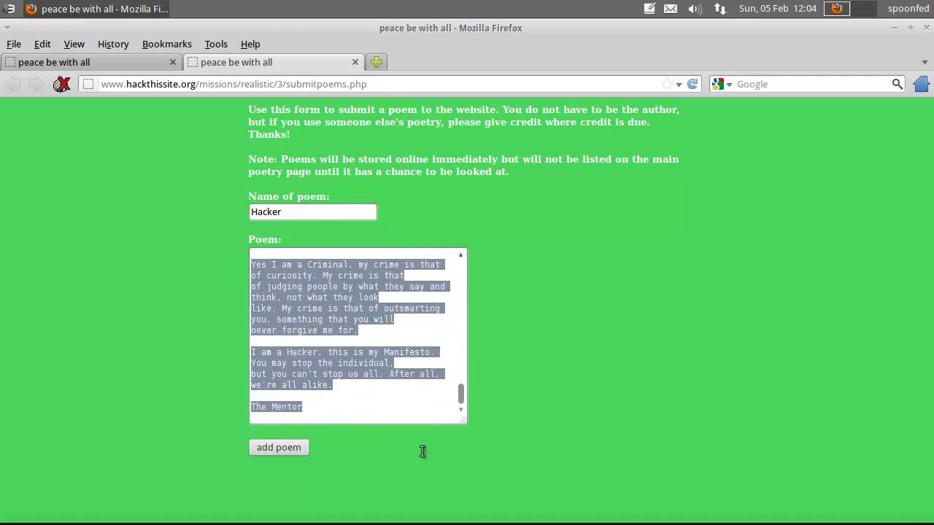
# Step: Delete the pasted poem text and the poem name 'Hacker', leaving both fields empty
pyautogui.press('BackSpace')
pyautogui.hotkey('shift', 'Tab')
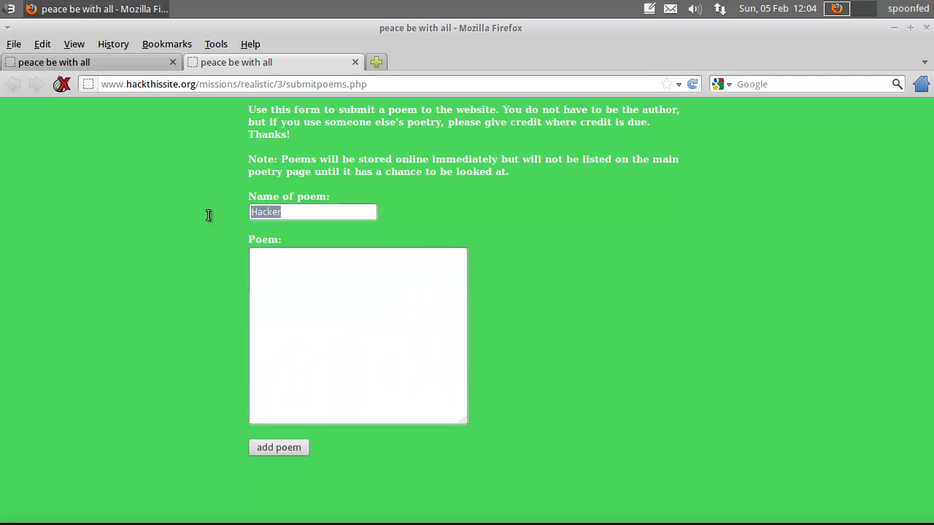
pyautogui.press('End')
pyautogui.moveTo(278, 213); pyautogui.dragTo(233, 217)
pyautogui.press('BackSpace')
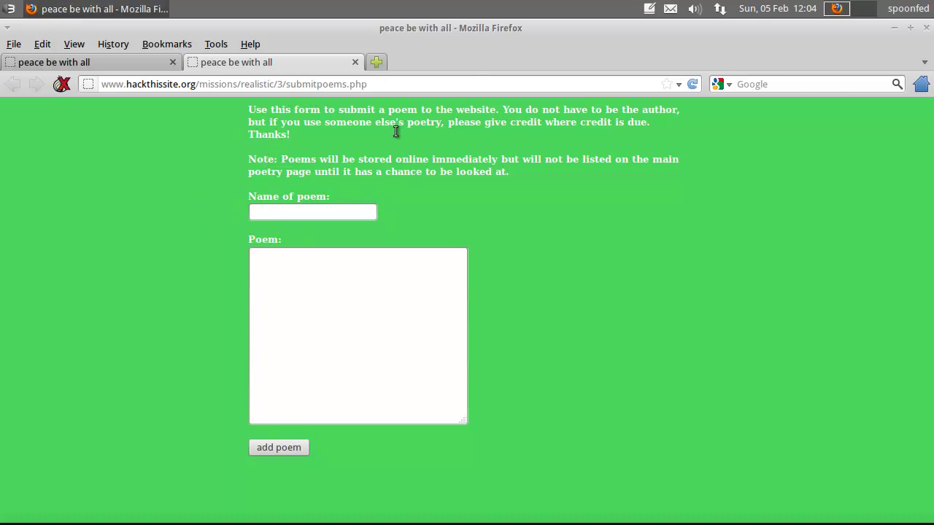
pyautogui.click(255, 218)
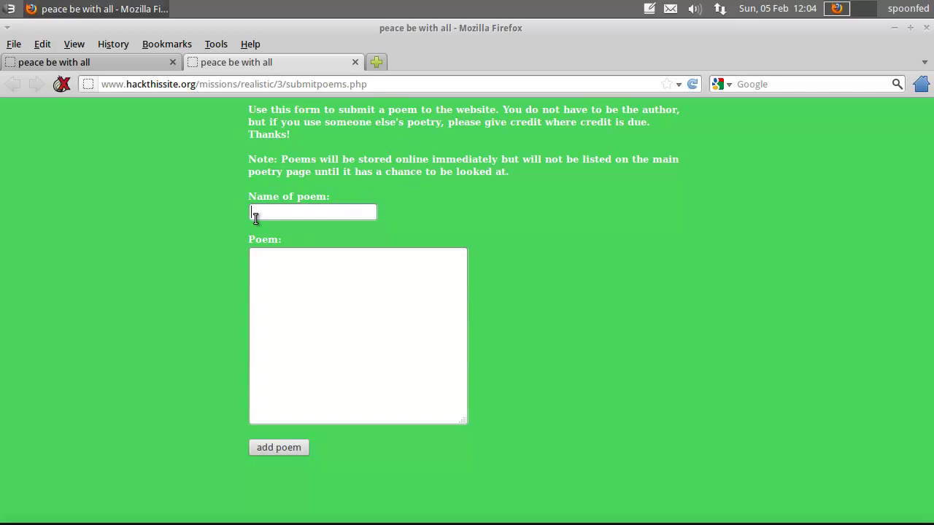
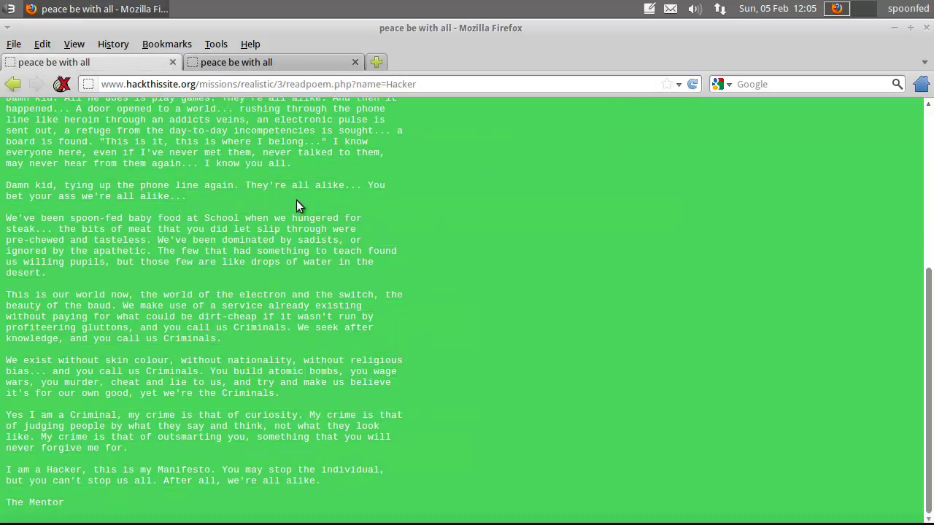
# Step: Go back twice to the oldindex.html Peace Poetry page and view its HTML source
pyautogui.click(12, 84)
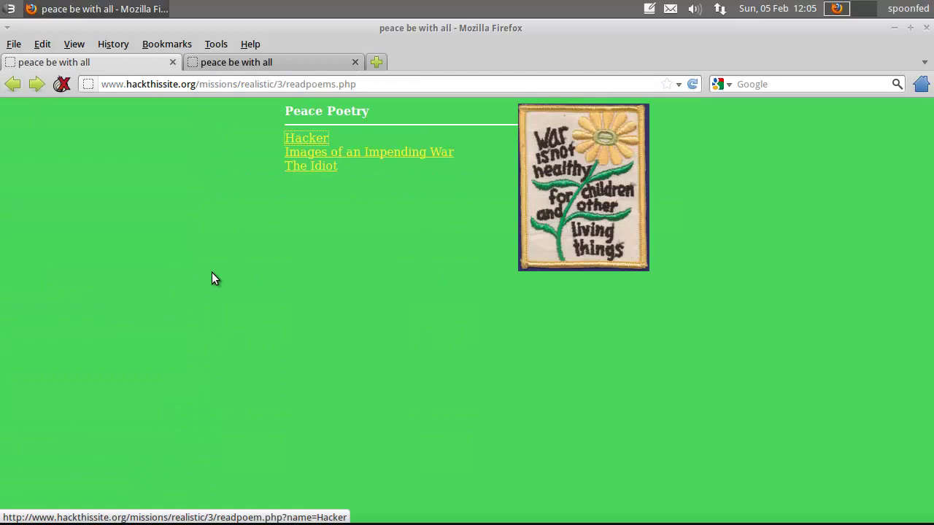
pyautogui.click(22, 84)
pyautogui.hotkey('ctrl', 'u')
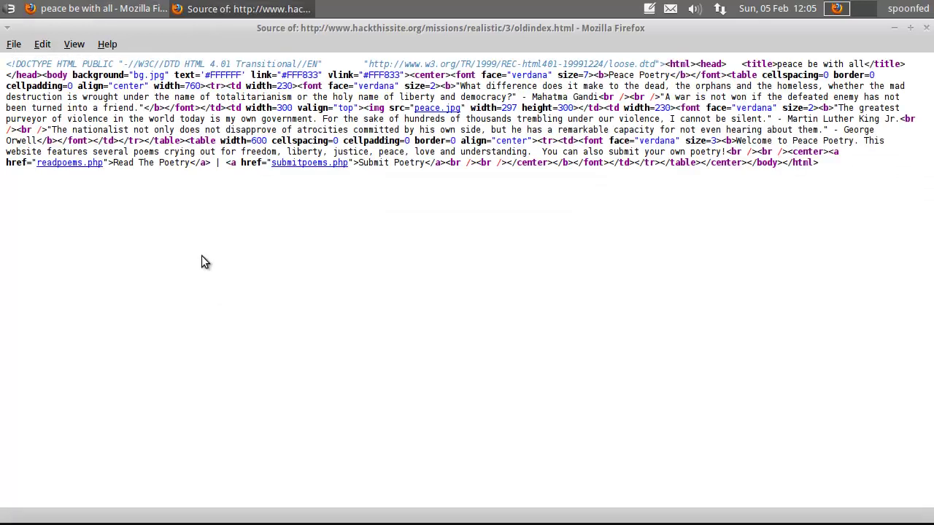
# Step: Select and copy the entire HTML source, then return to the main Firefox window
pyautogui.moveTo(6, 64); pyautogui.dragTo(883, 165)
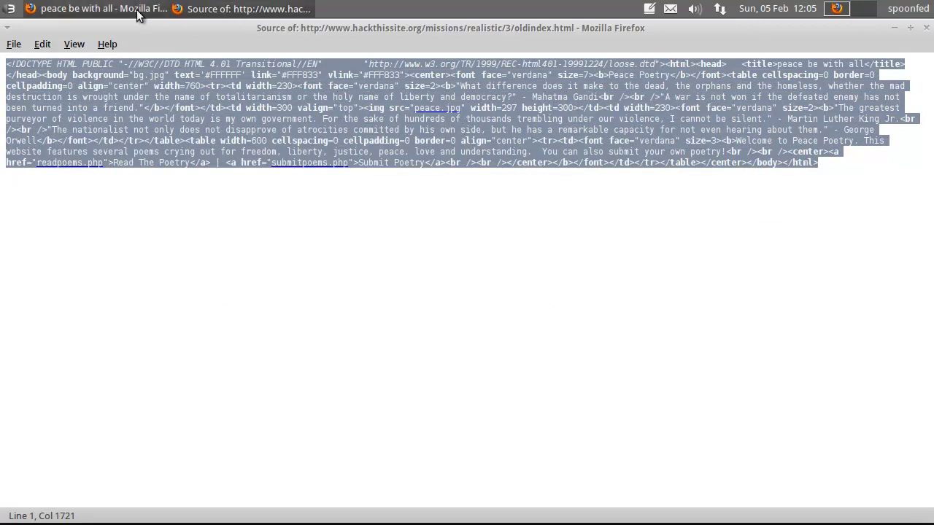
pyautogui.rightClick(243, 13)
pyautogui.click(409, 36)
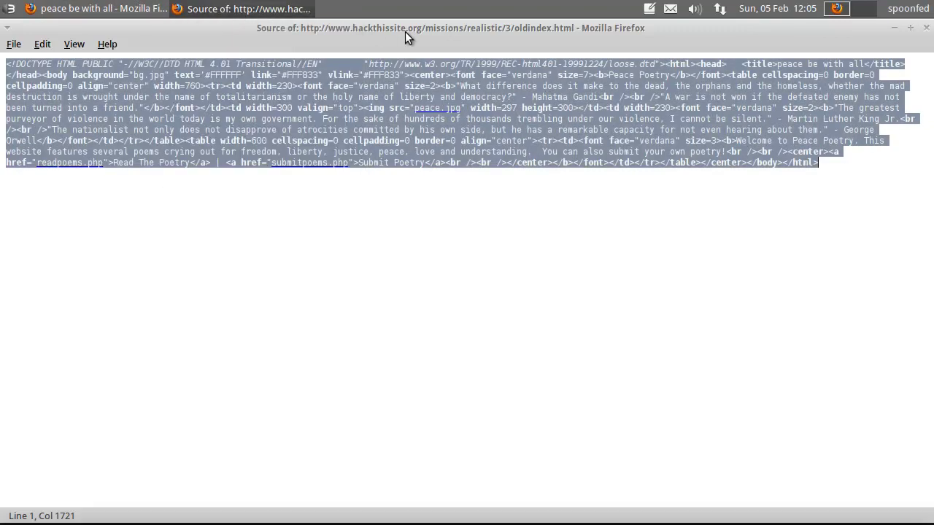
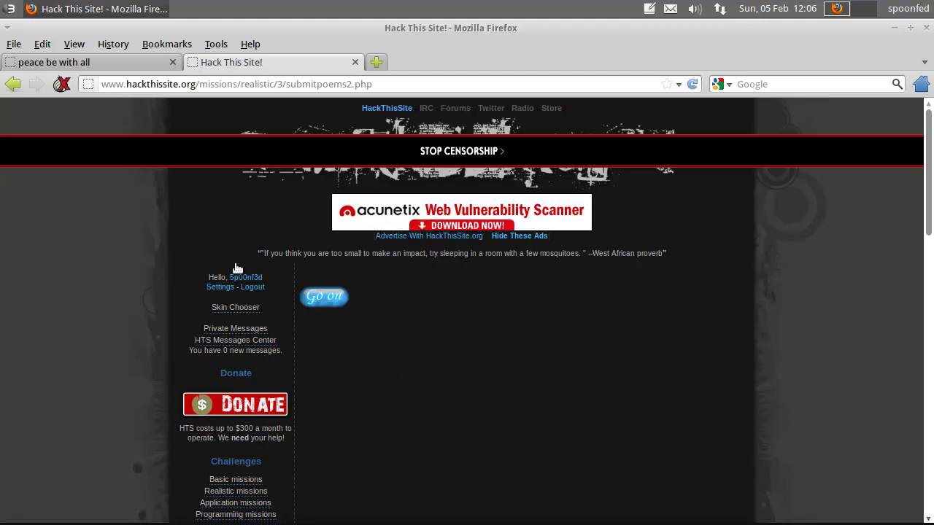
# Step: Switch to the 'peace be with all' tab and highlight its quotes and welcome paragraph to read them
pyautogui.click(65, 63)
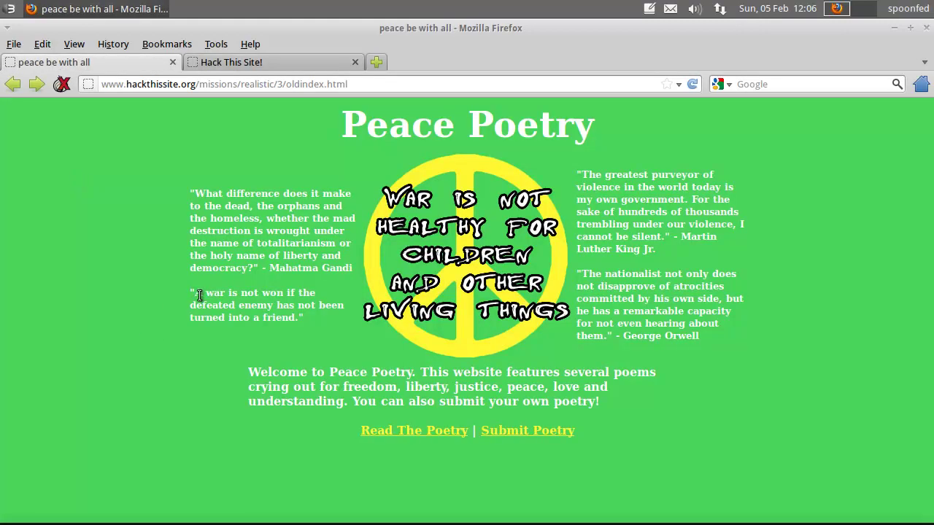
pyautogui.moveTo(194, 293); pyautogui.dragTo(300, 324)
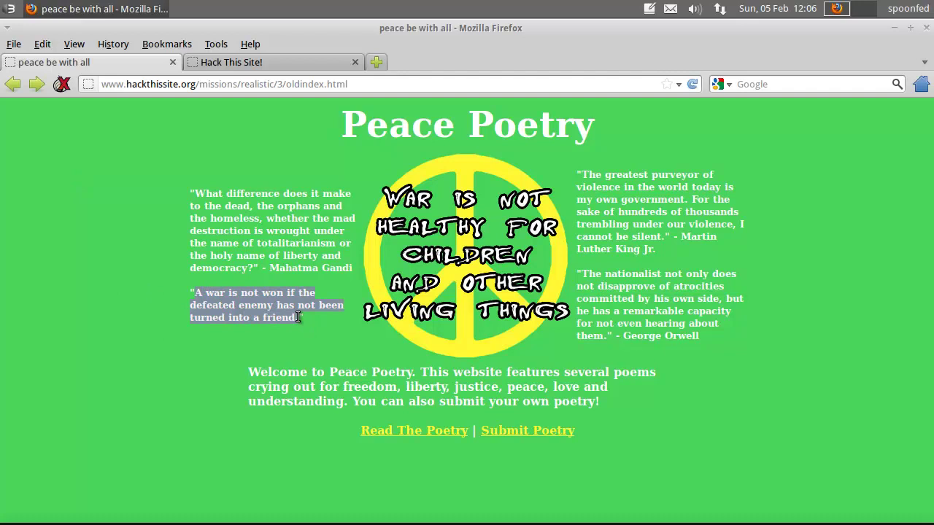
pyautogui.click(289, 299)
pyautogui.moveTo(250, 375); pyautogui.dragTo(227, 373)
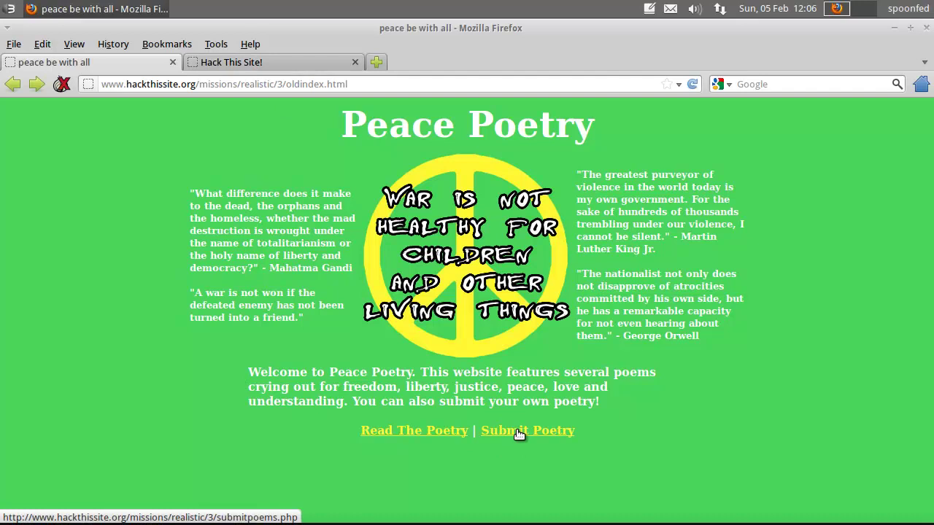
# Step: Open the 'Hacker' poem from the Read The Poetry list, loading readpoem.php?name=Hacker
pyautogui.click(427, 432)
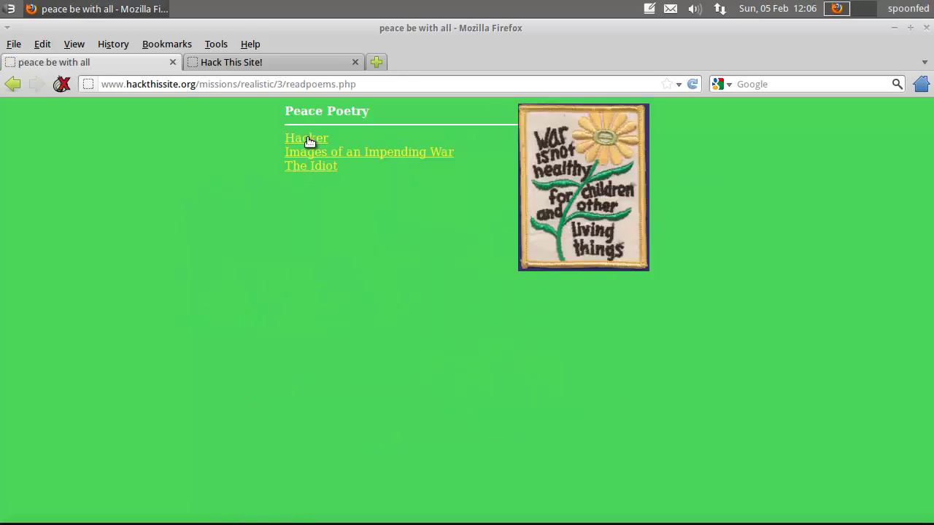
pyautogui.click(309, 138)
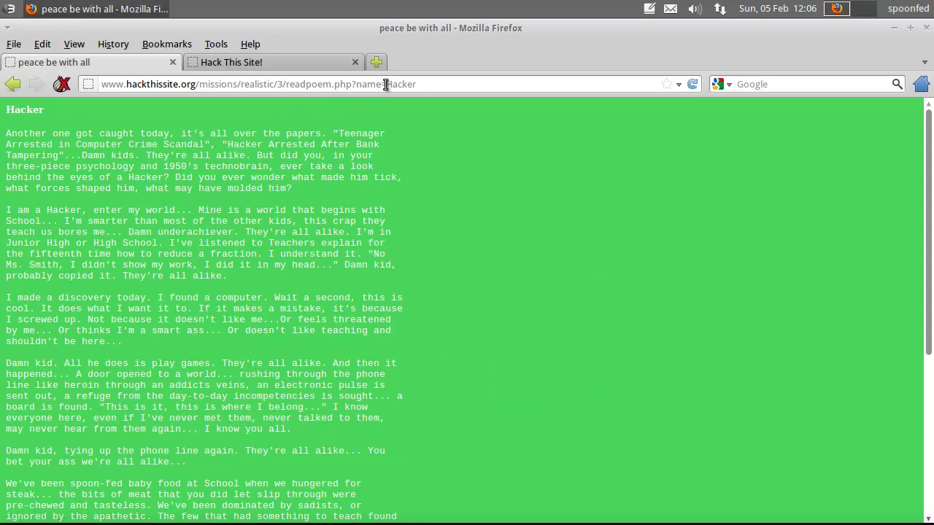
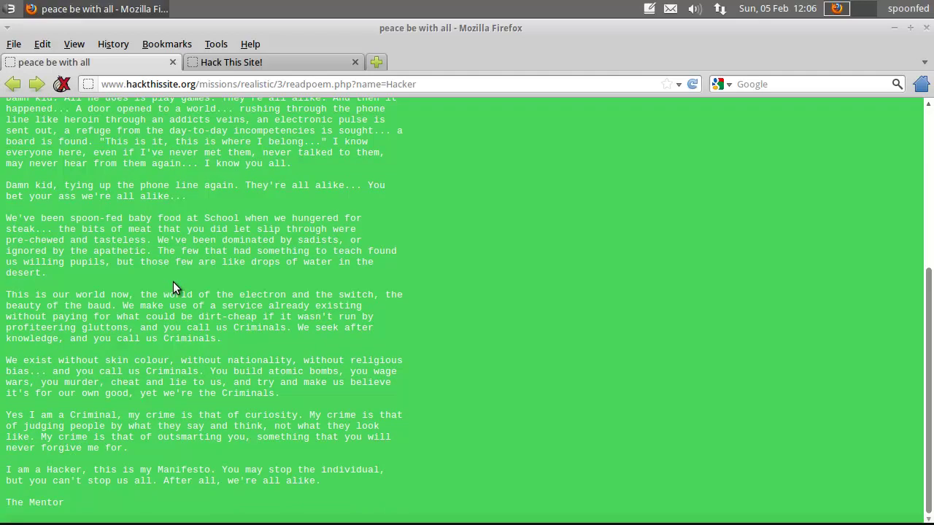
# Step: Return from the defaced poem page to the Hack This Site mission page showing 'Go on'
pyautogui.scroll(6, 173, 282)
pyautogui.click(205, 65)
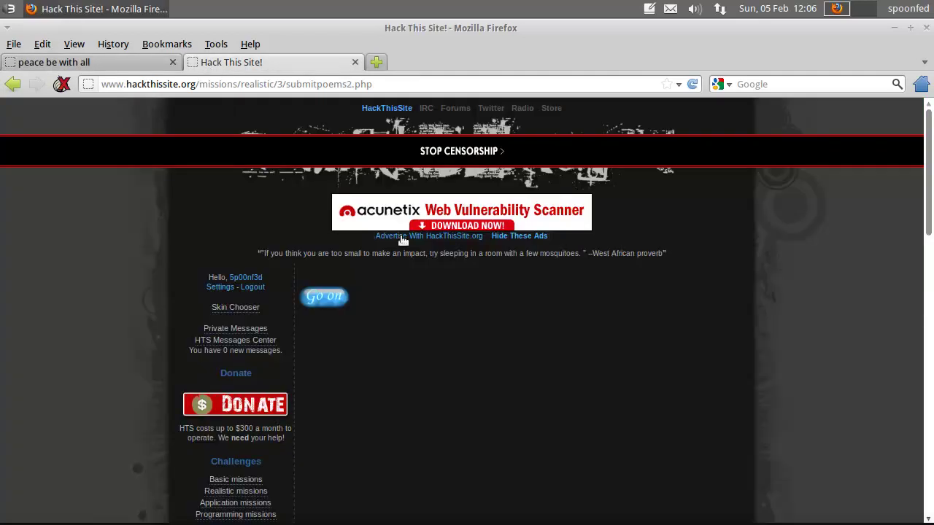